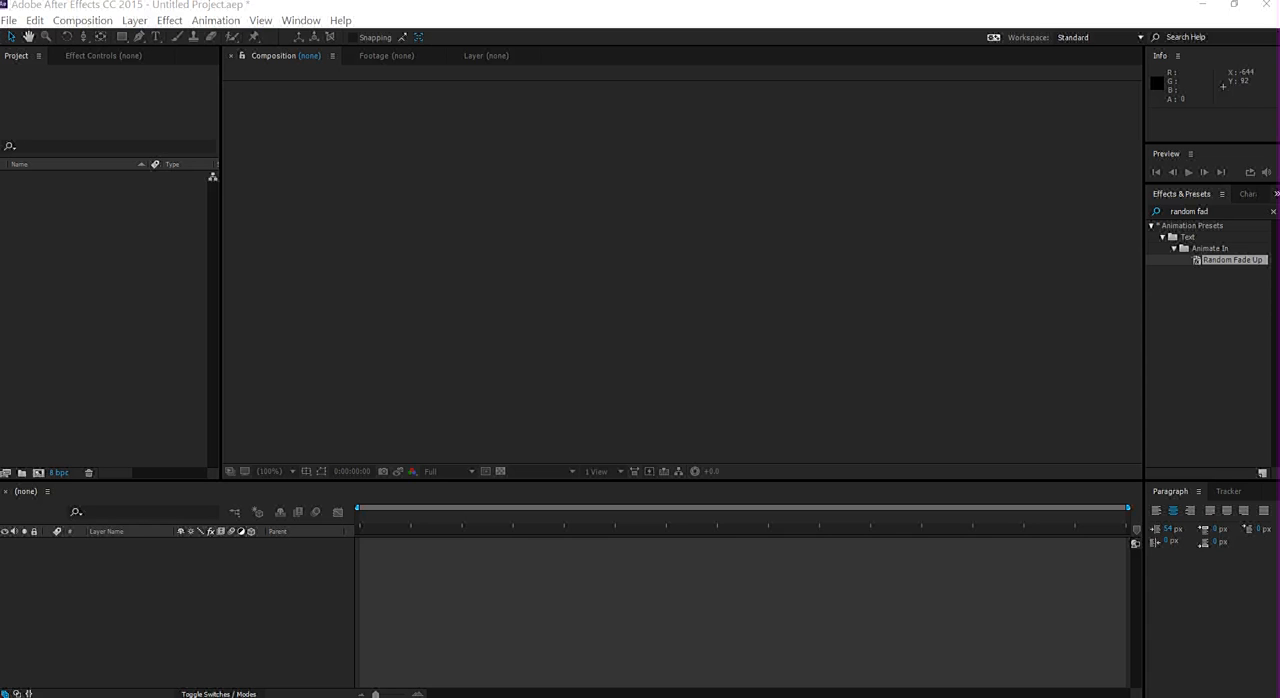
- Create a new composition named Tubelight Title with the HDTV 1080 29.97 preset
right_click(115, 278)
click(180, 287)
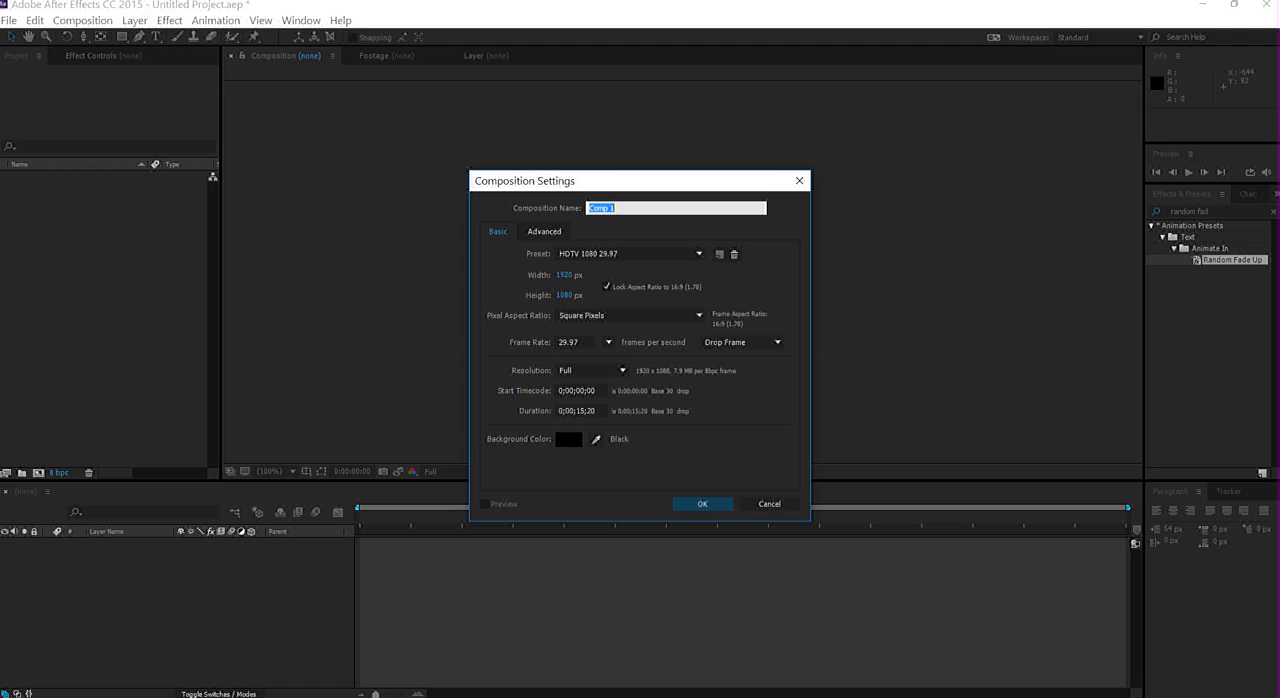
text(Tubelight Title)
key(Return)
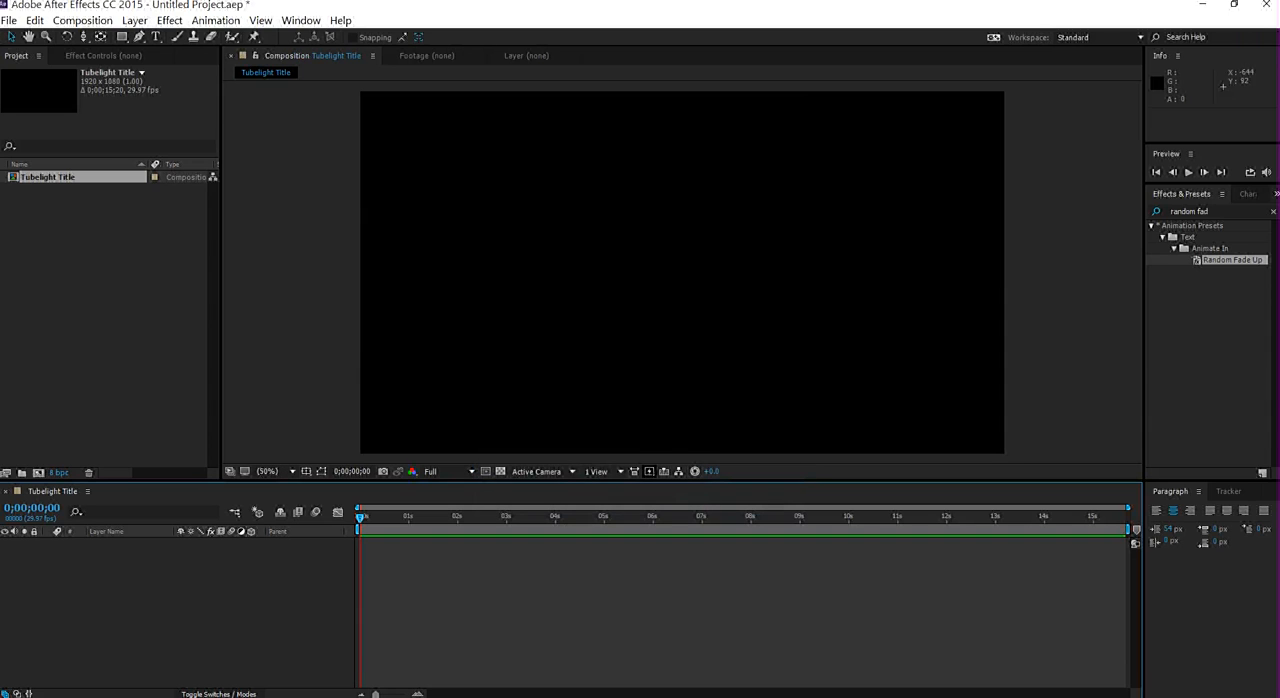
- Add a text layer reading TUBELIGHT to the composition
right_click(112, 627)
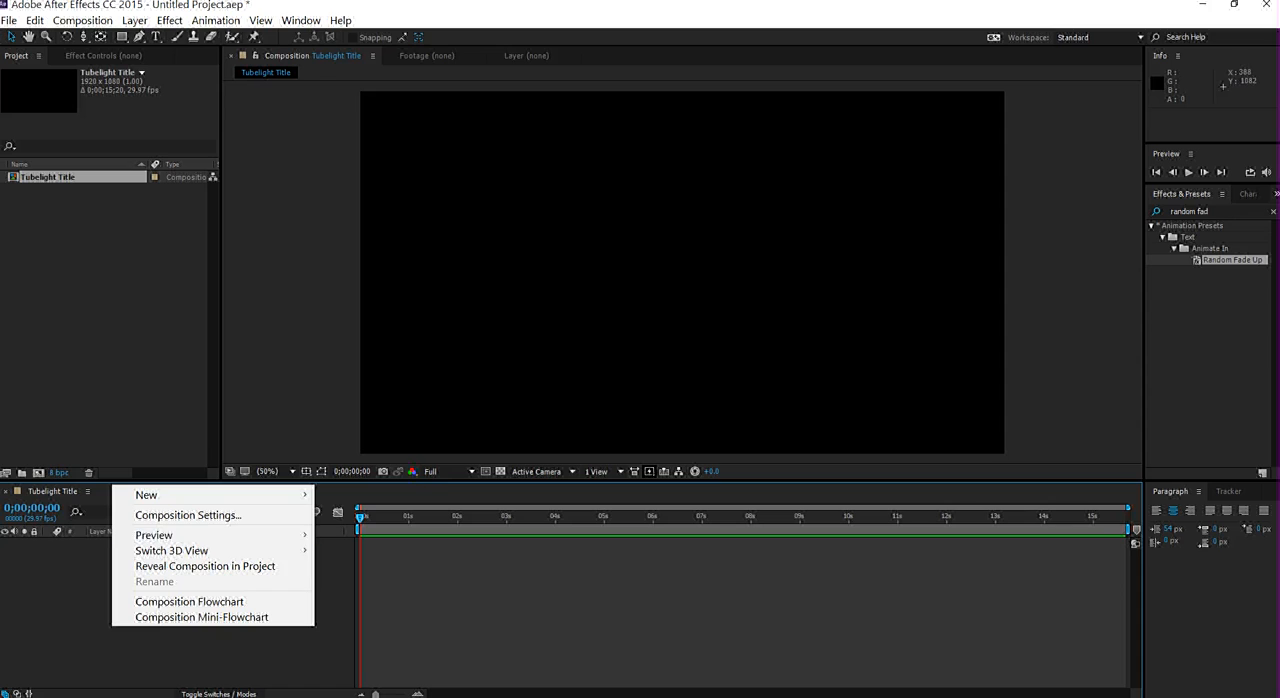
right_click(44, 606)
mouse_move(150, 475)
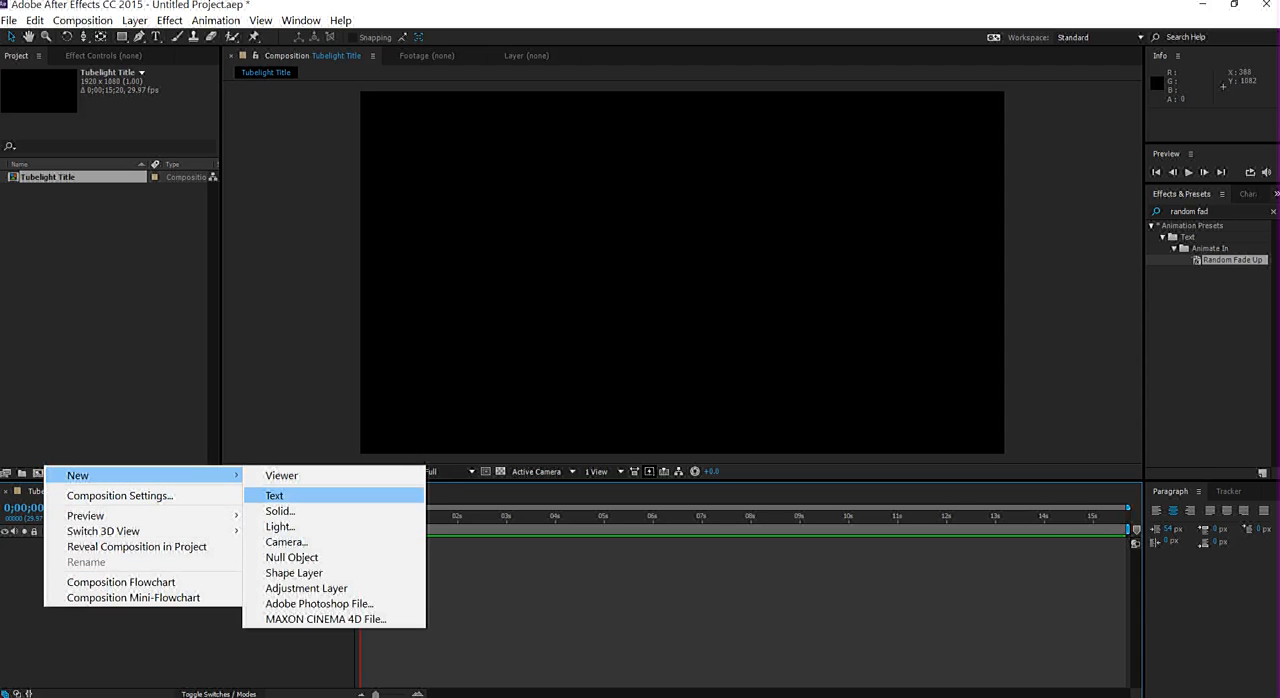
click(290, 495)
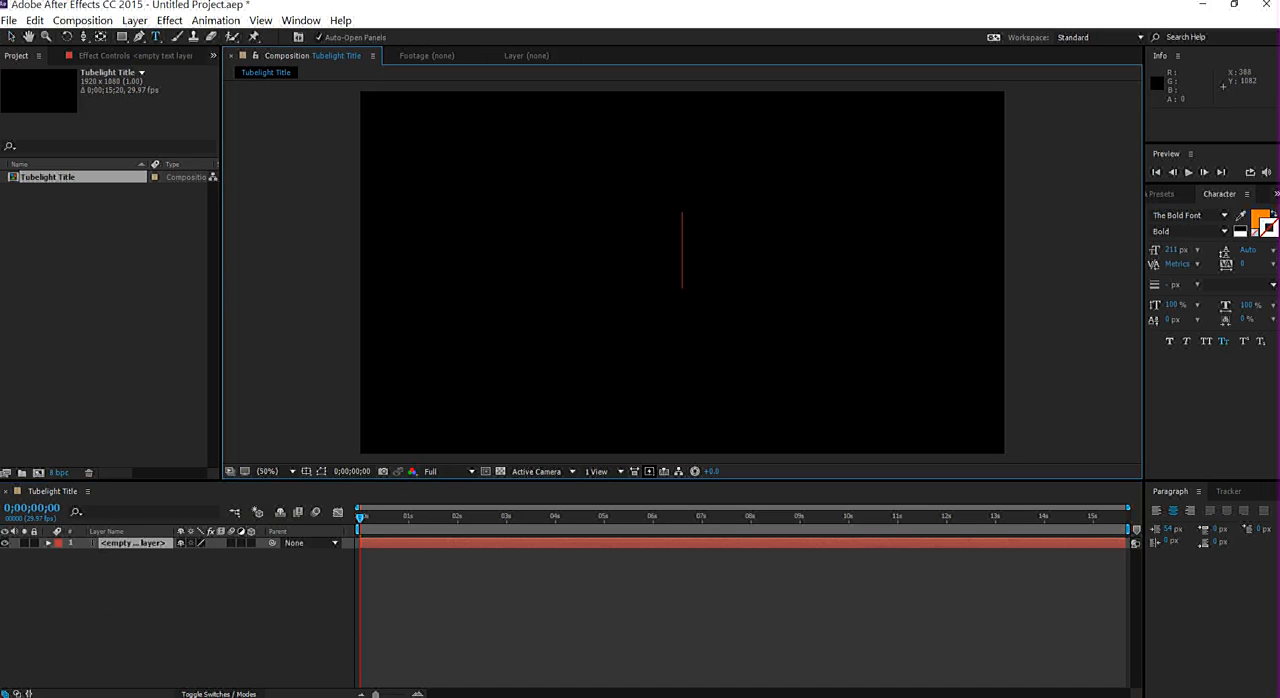
text(TUB)
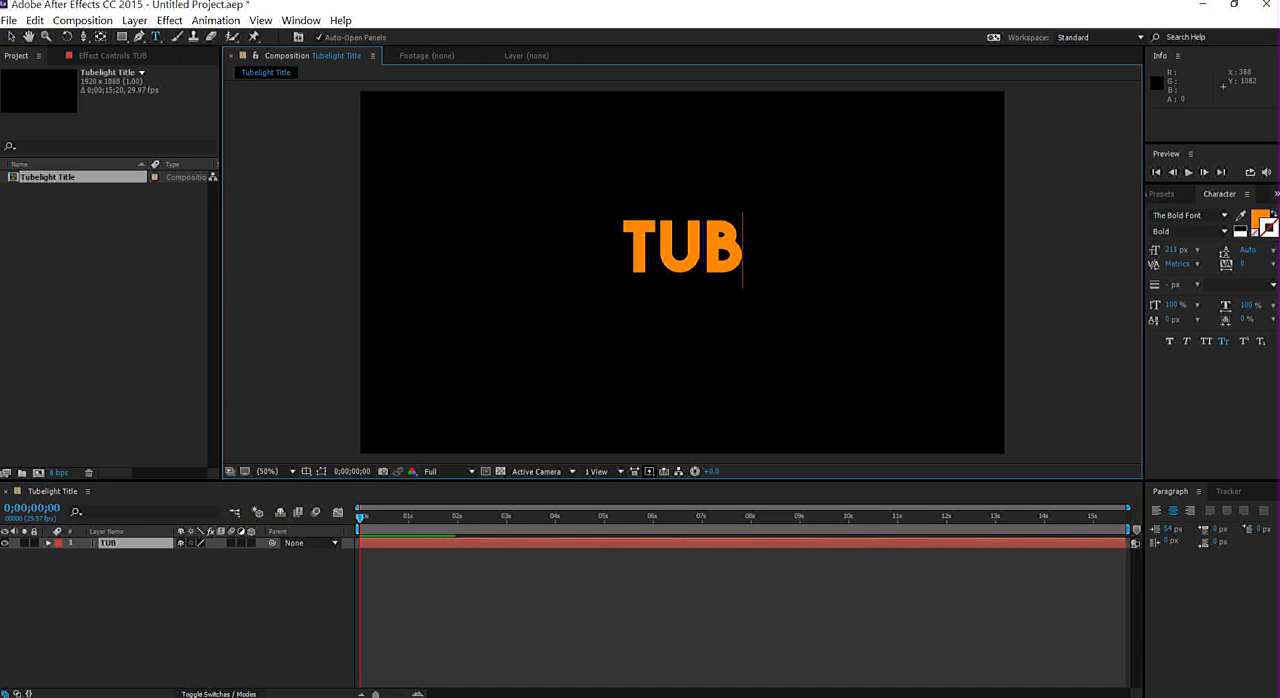
text(ELIGHT)
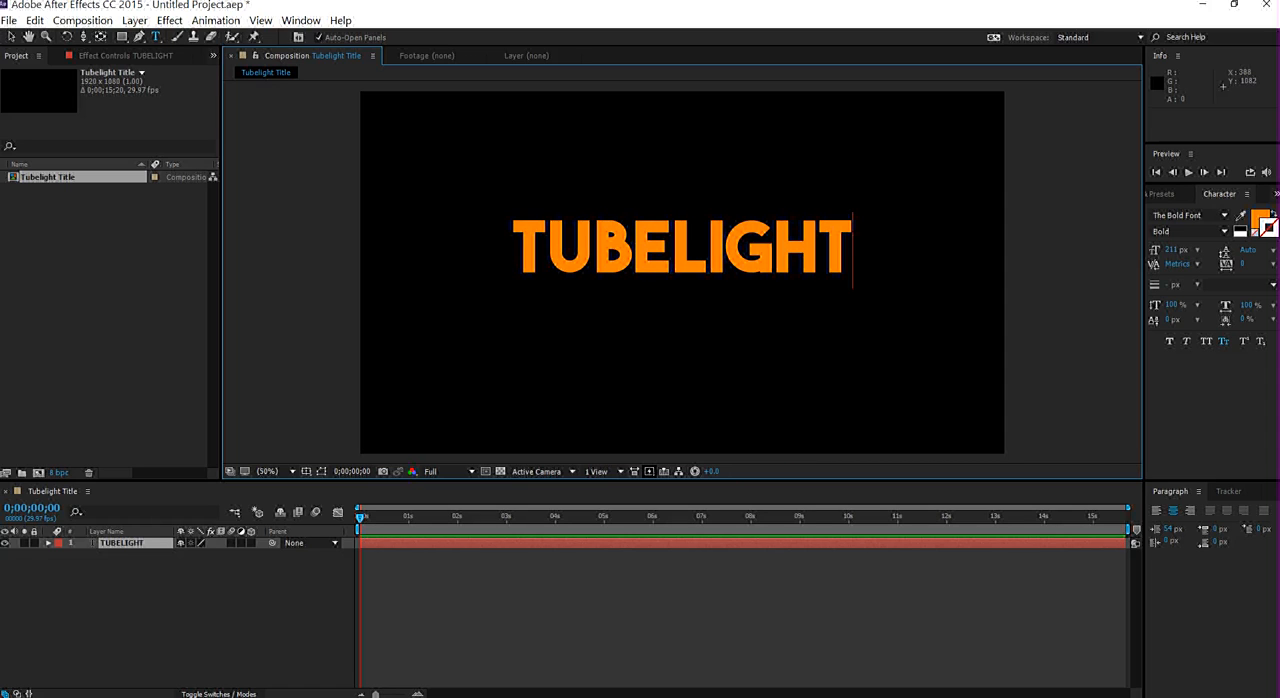
key(KP_Enter)
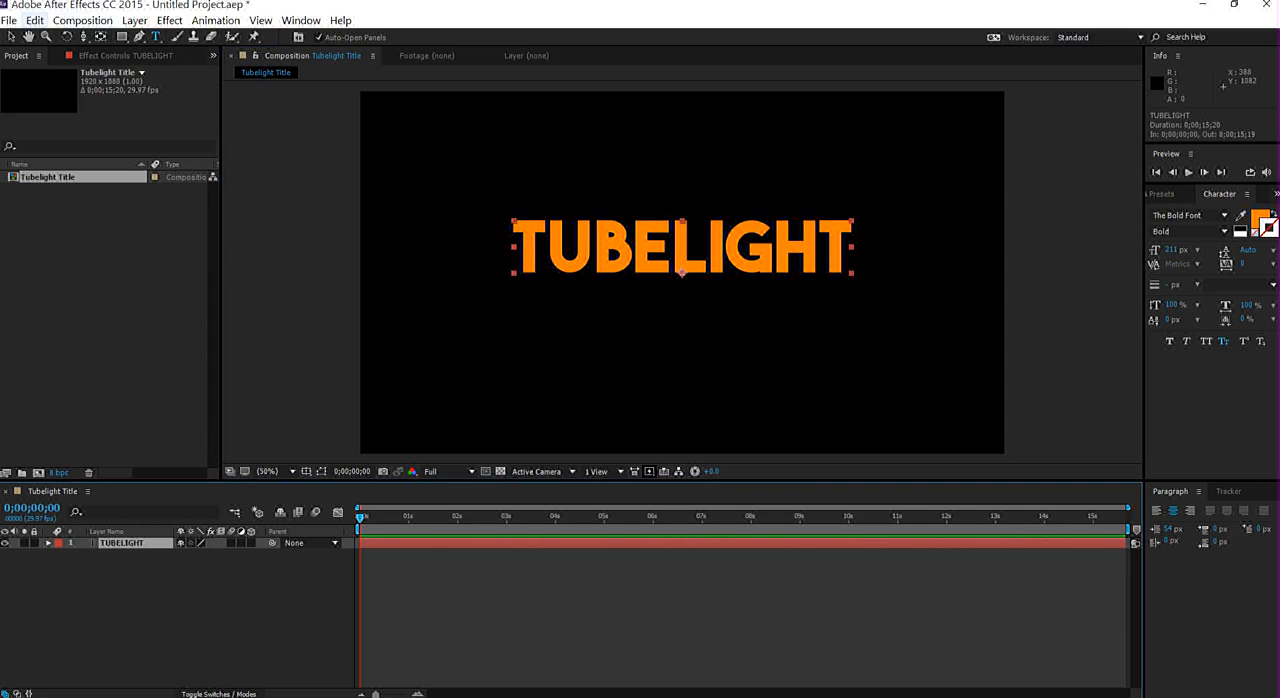
- Duplicate the TUBELIGHT text layer and hide the upper copy, TUBELIGHT 2
click(34, 20)
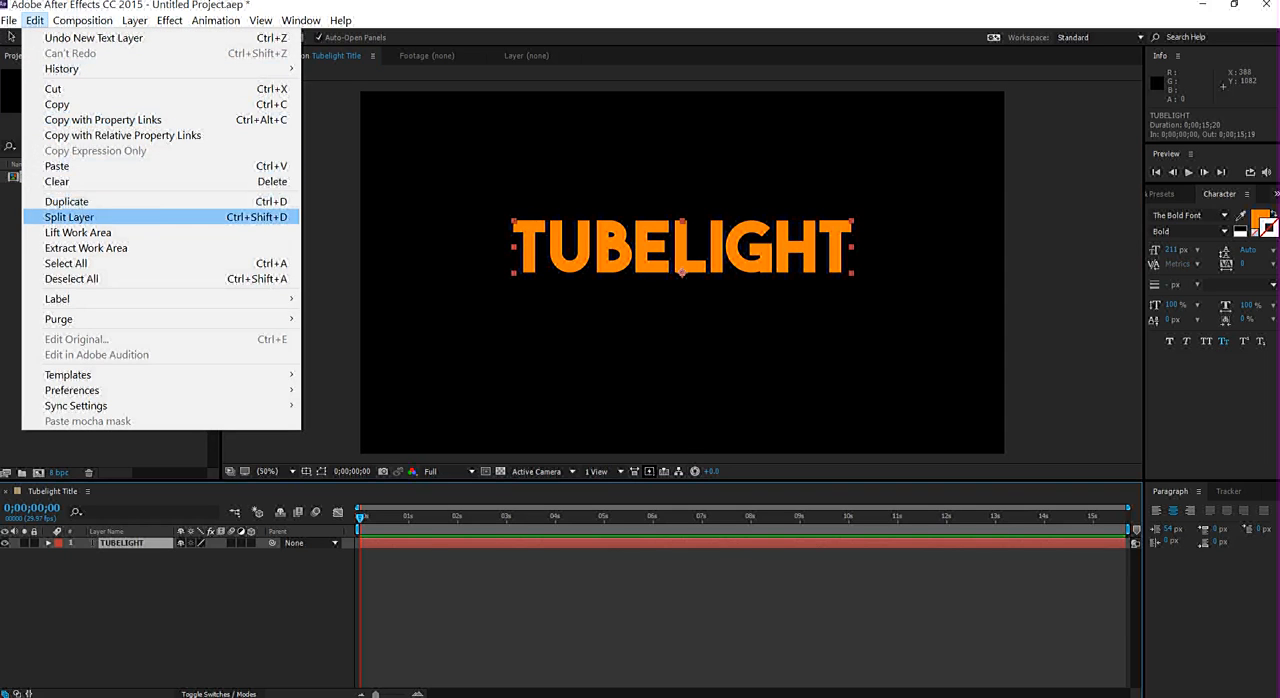
click(66, 201)
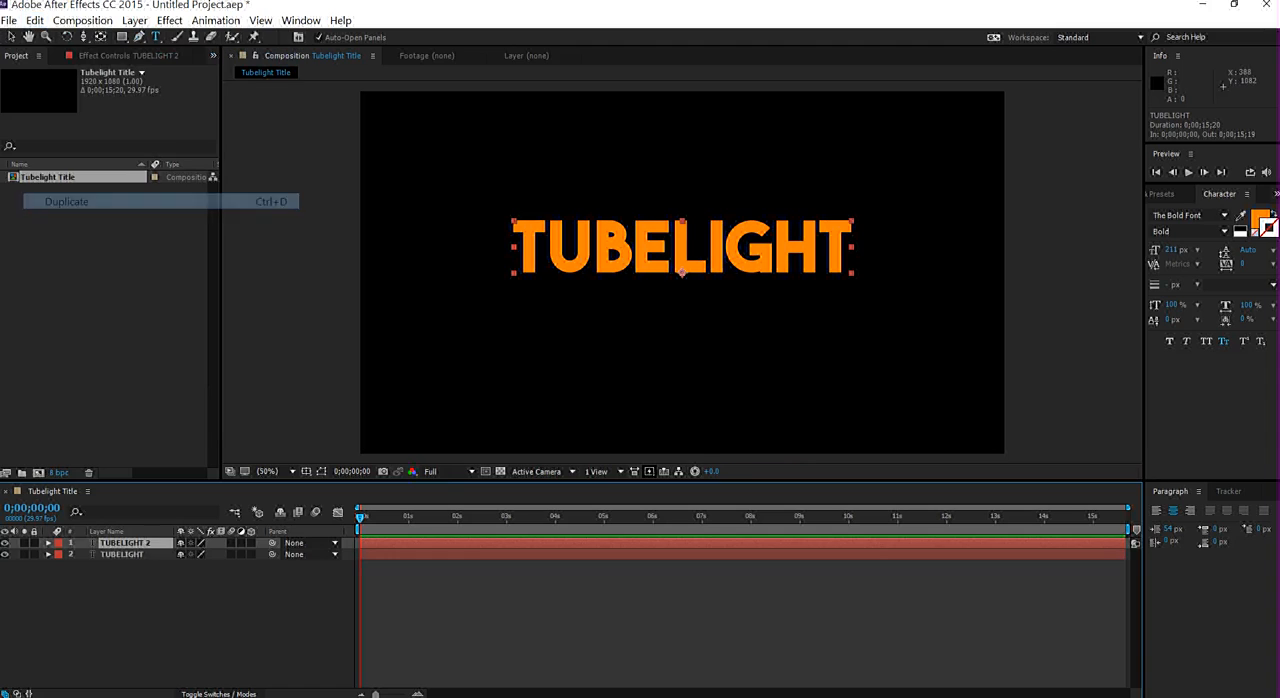
click(122, 554)
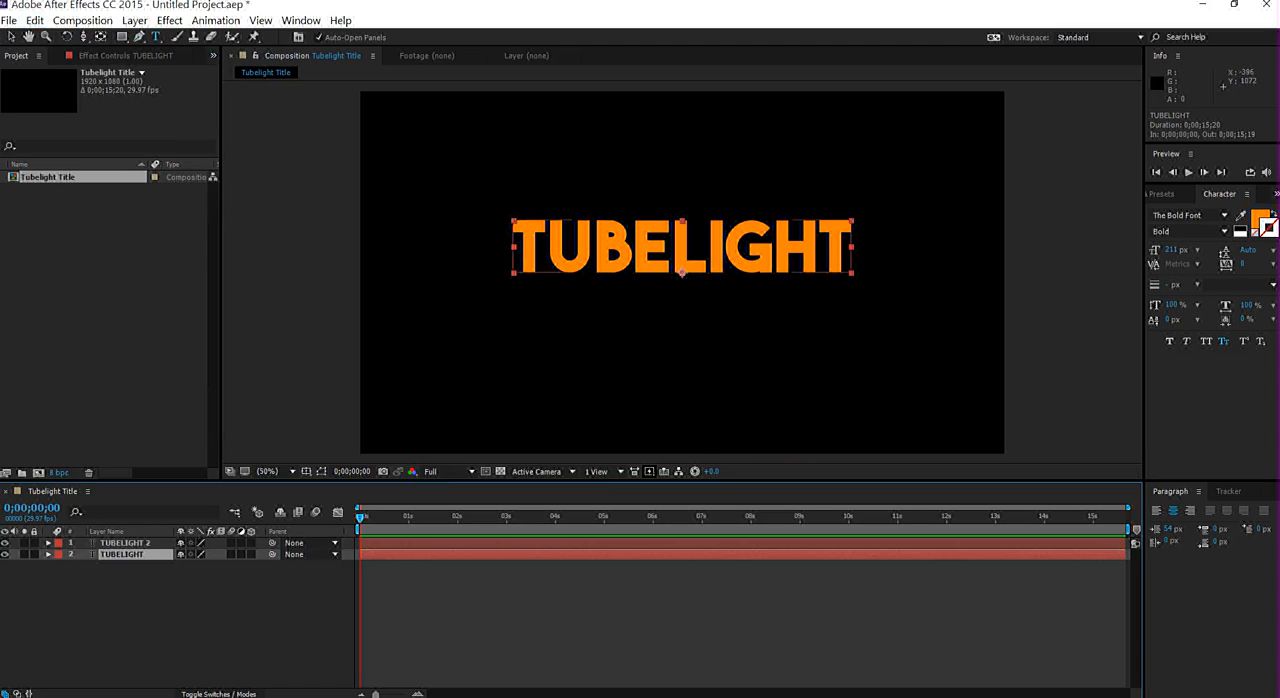
click(5, 543)
- Turn the lower TUBELIGHT layer's text into a white outline with a 1 px stroke and no fill
click(200, 608)
click(682, 247)
double_click(682, 247)
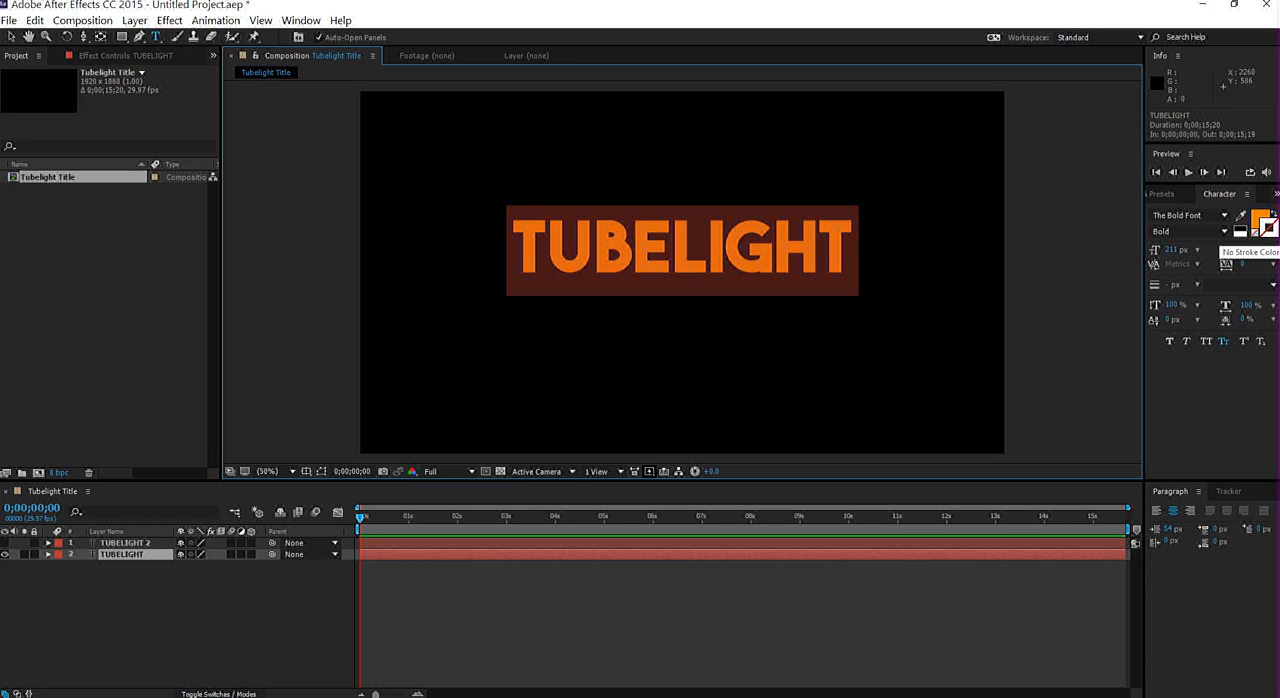
click(1267, 229)
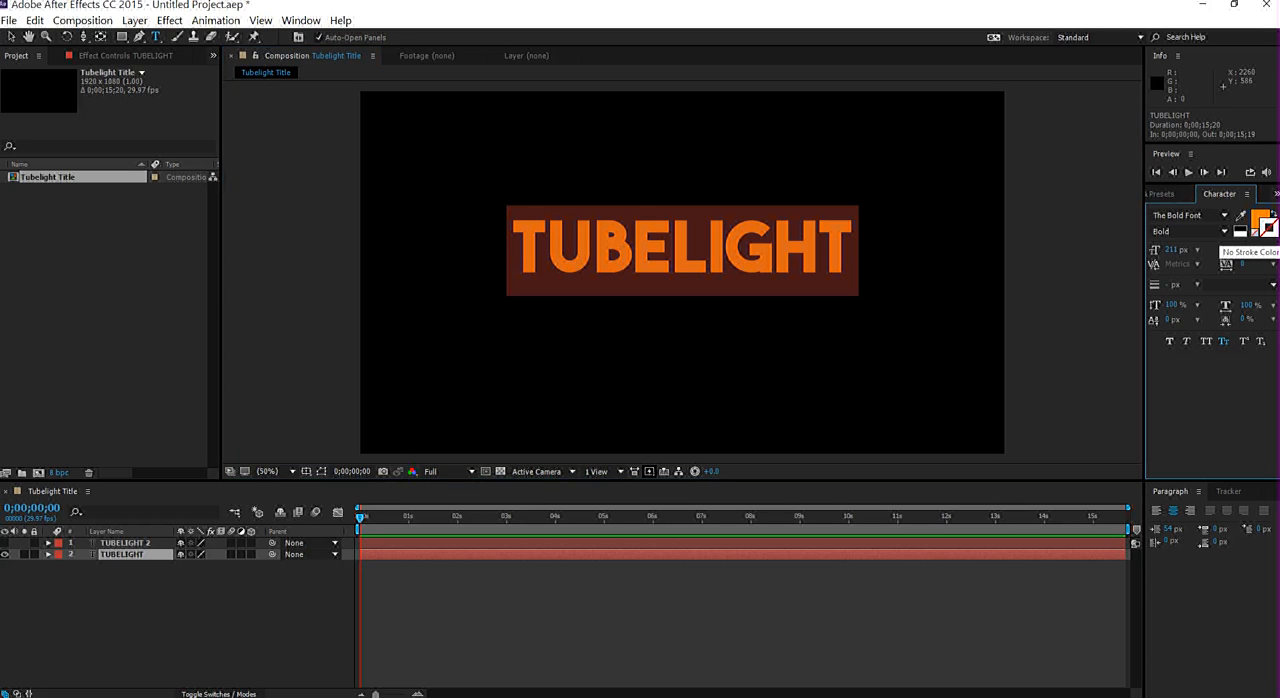
click(1258, 217)
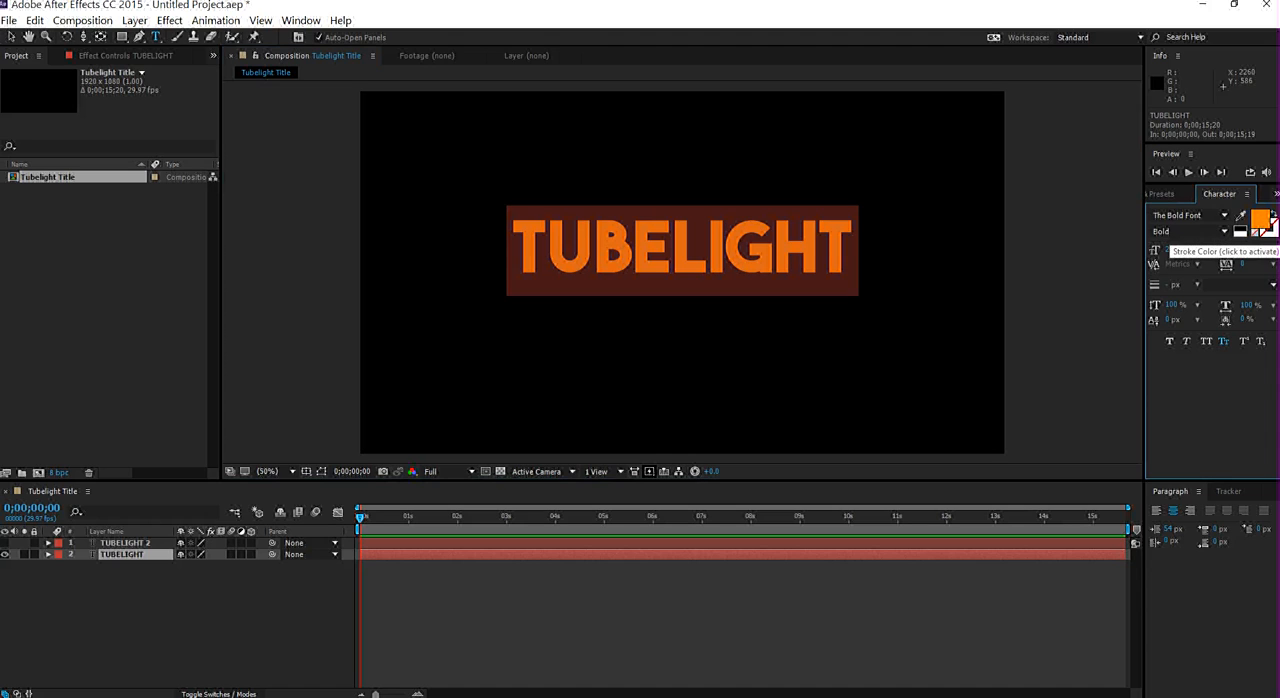
click(1257, 232)
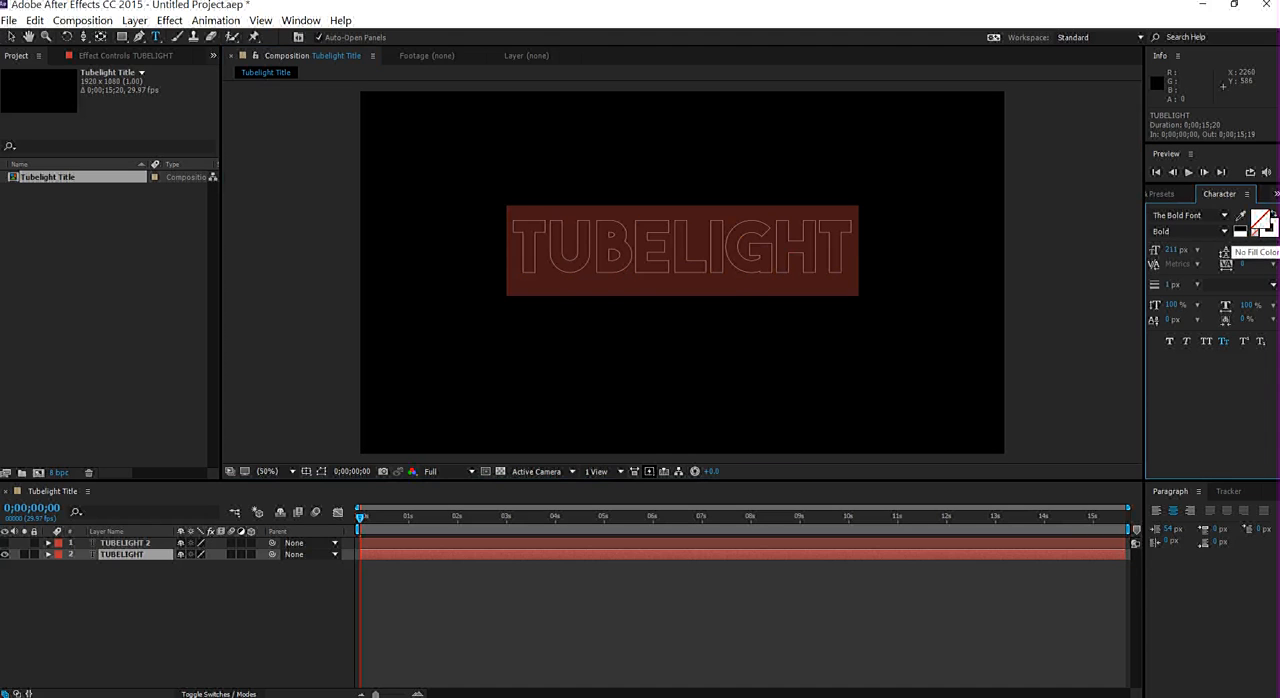
click(860, 602)
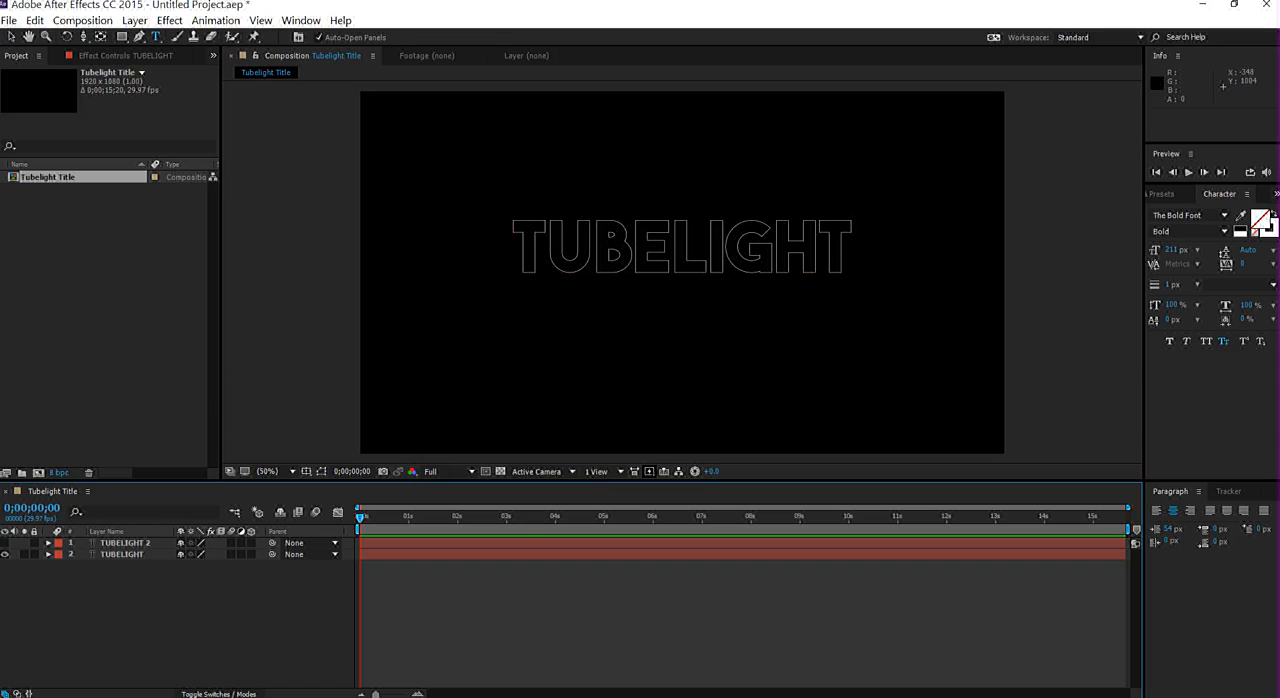
key(v)
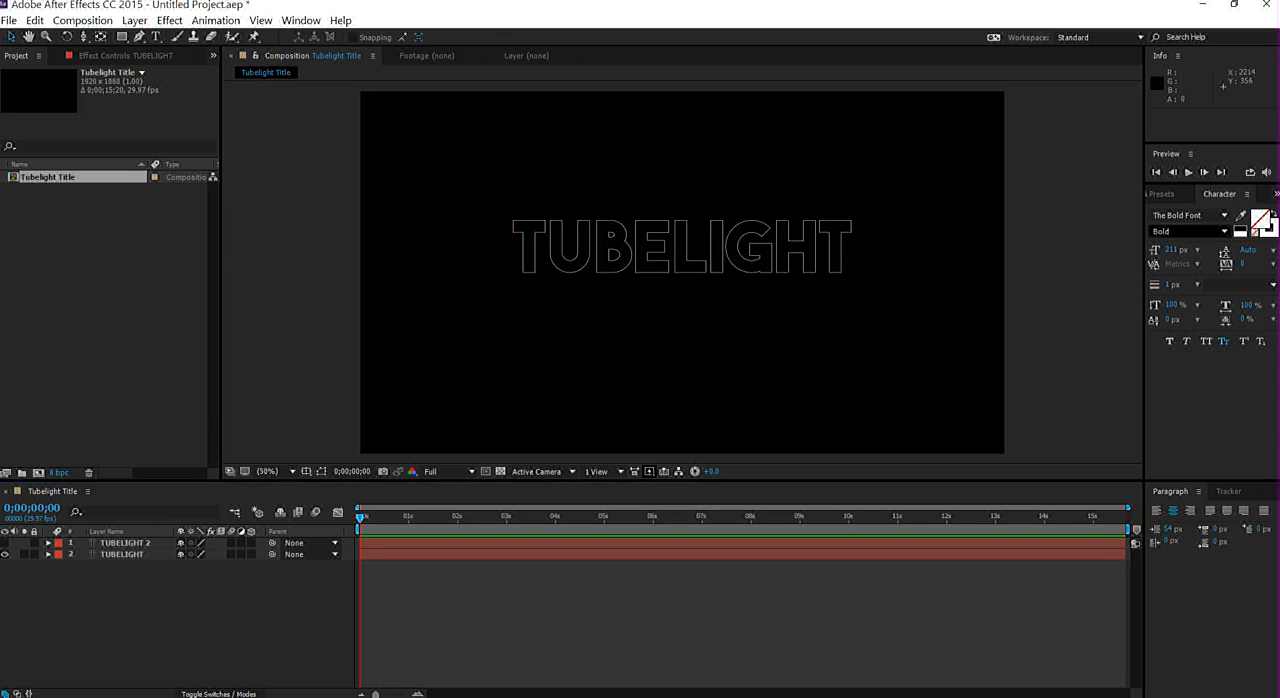
- Apply the Random Fade Up preset to the outlined TUBELIGHT layer and move its last Start keyframe to 0;00;02;00
click(1163, 194)
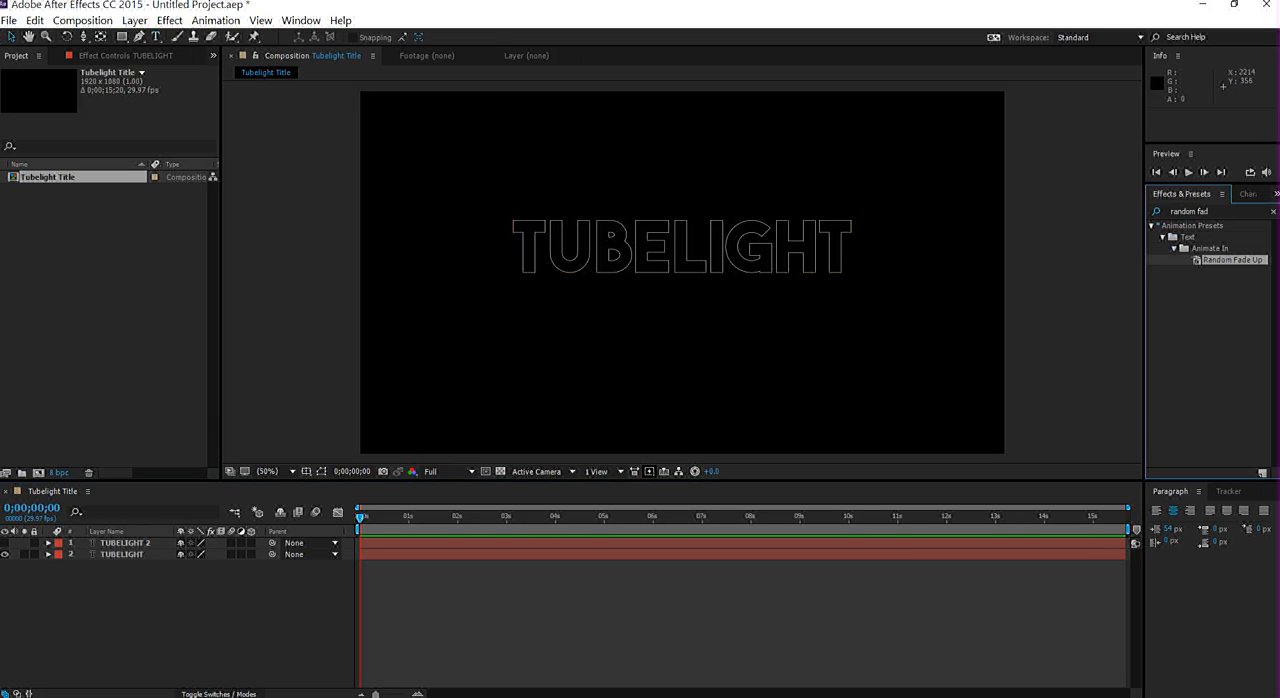
drag(1232, 260, 100, 555)
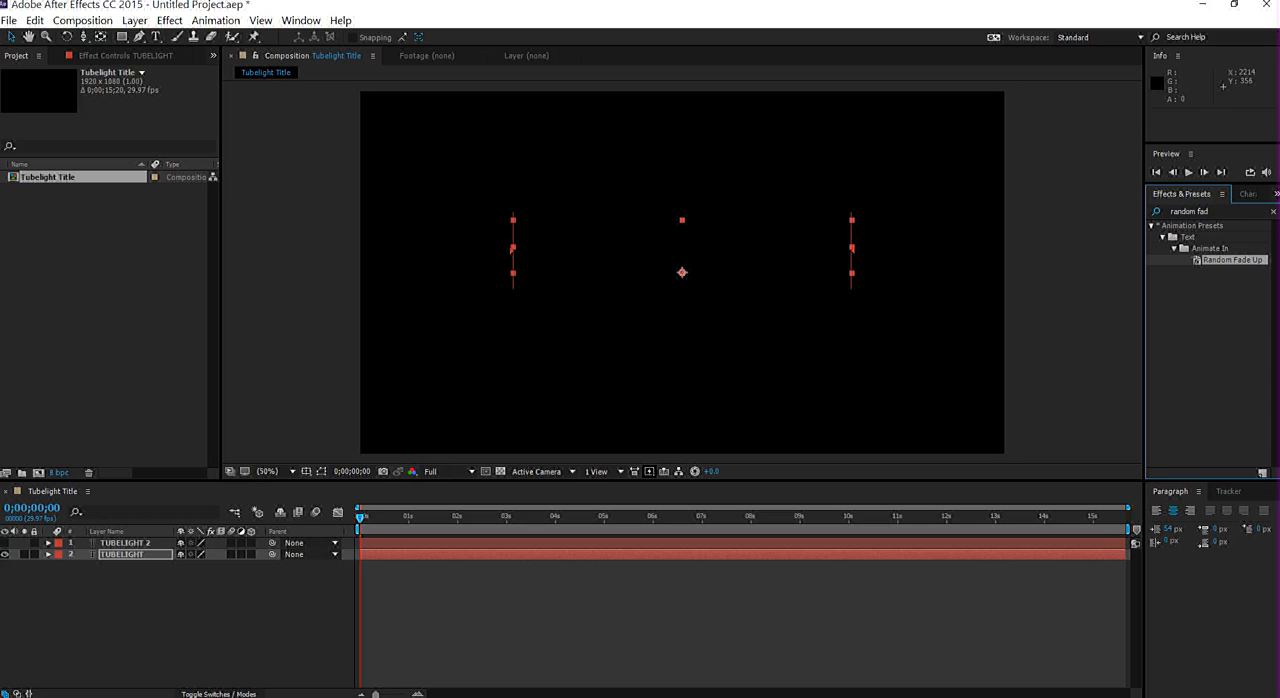
key(u)
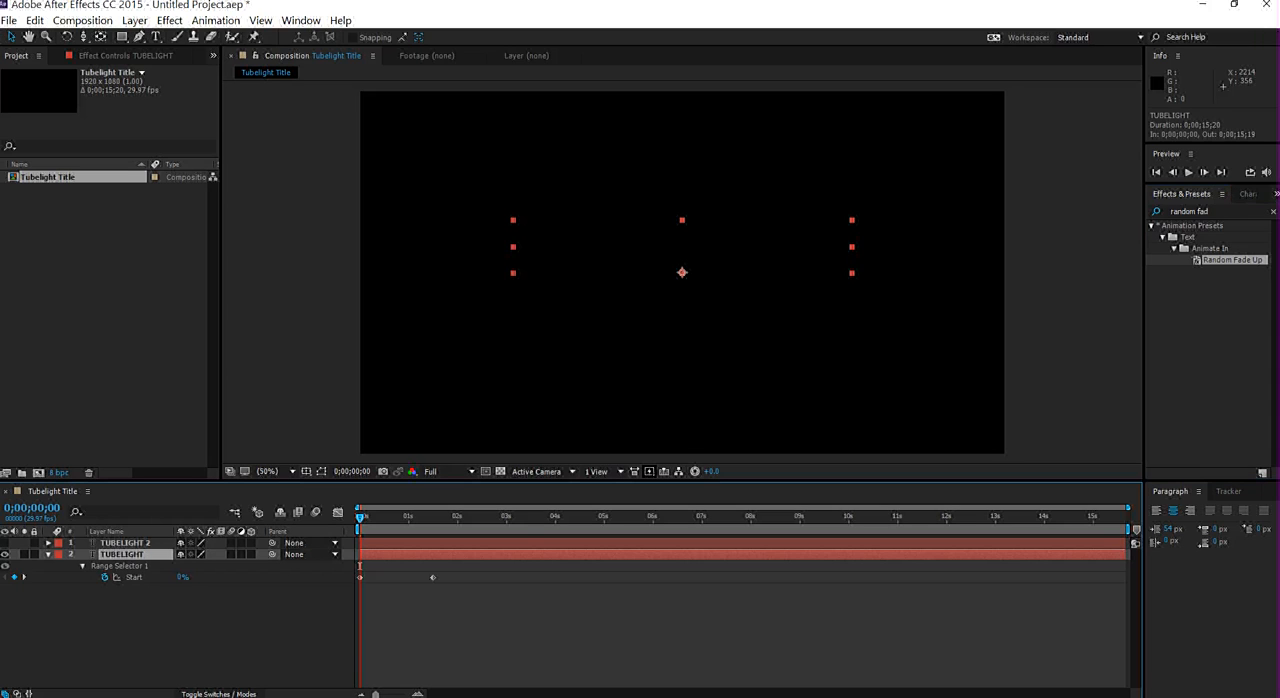
drag(432, 577, 457, 577)
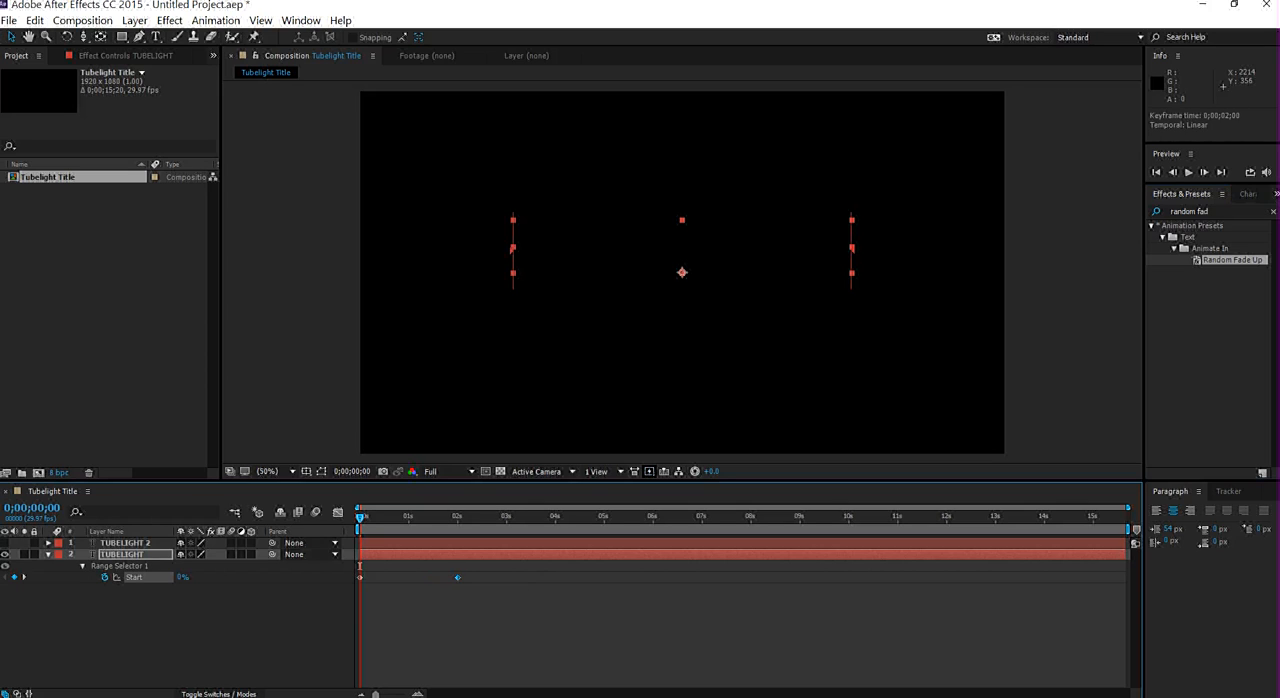
key(u)
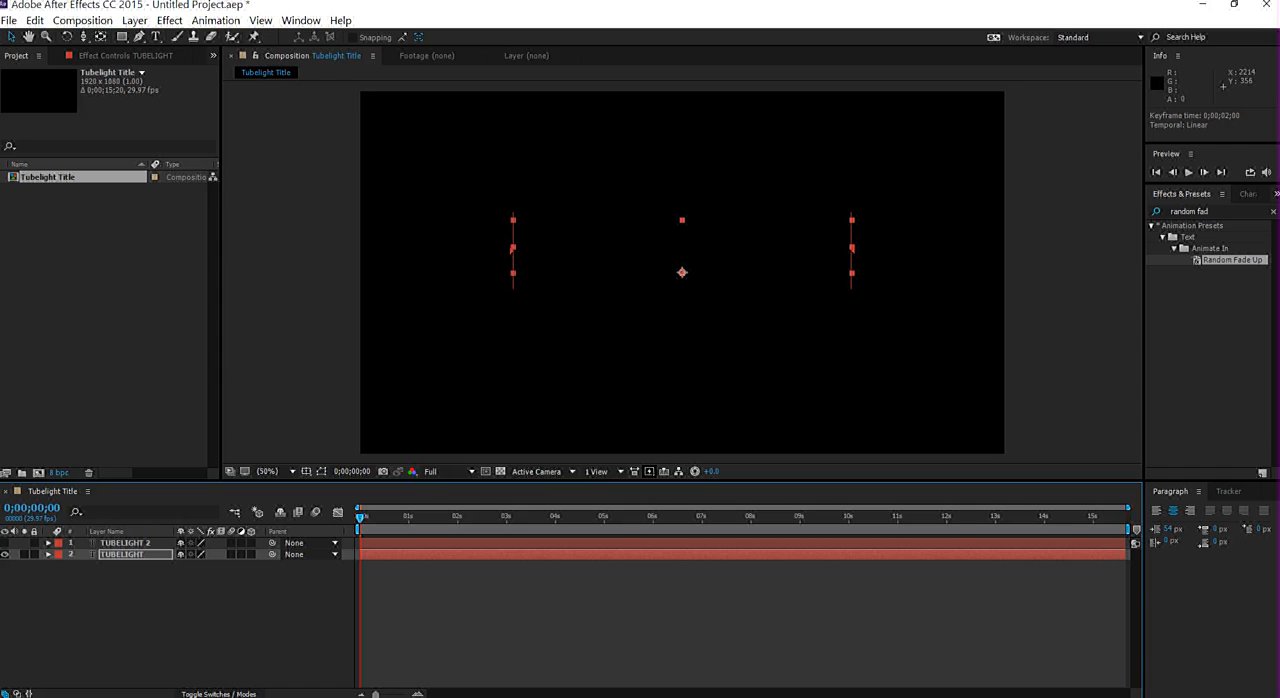
key(space)
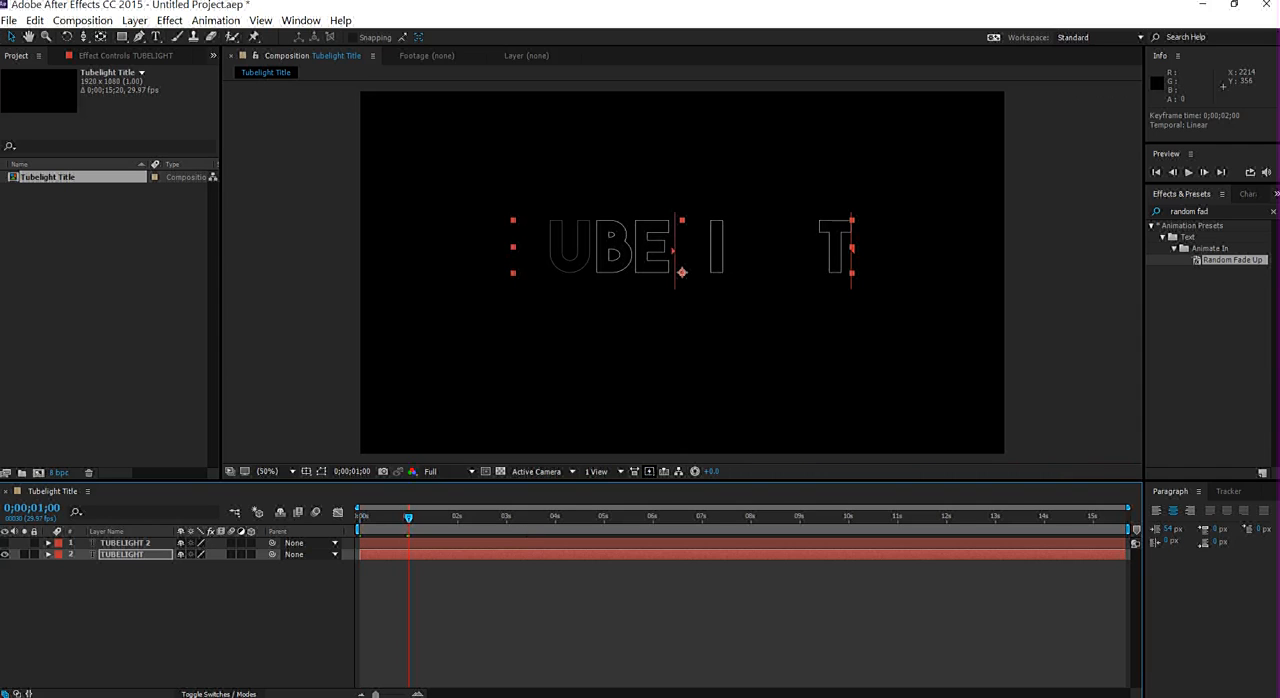
- Show the TUBELIGHT 2 layer, apply Random Fade Up to it at 0;00;01;00, and preview the animation from the beginning
click(5, 543)
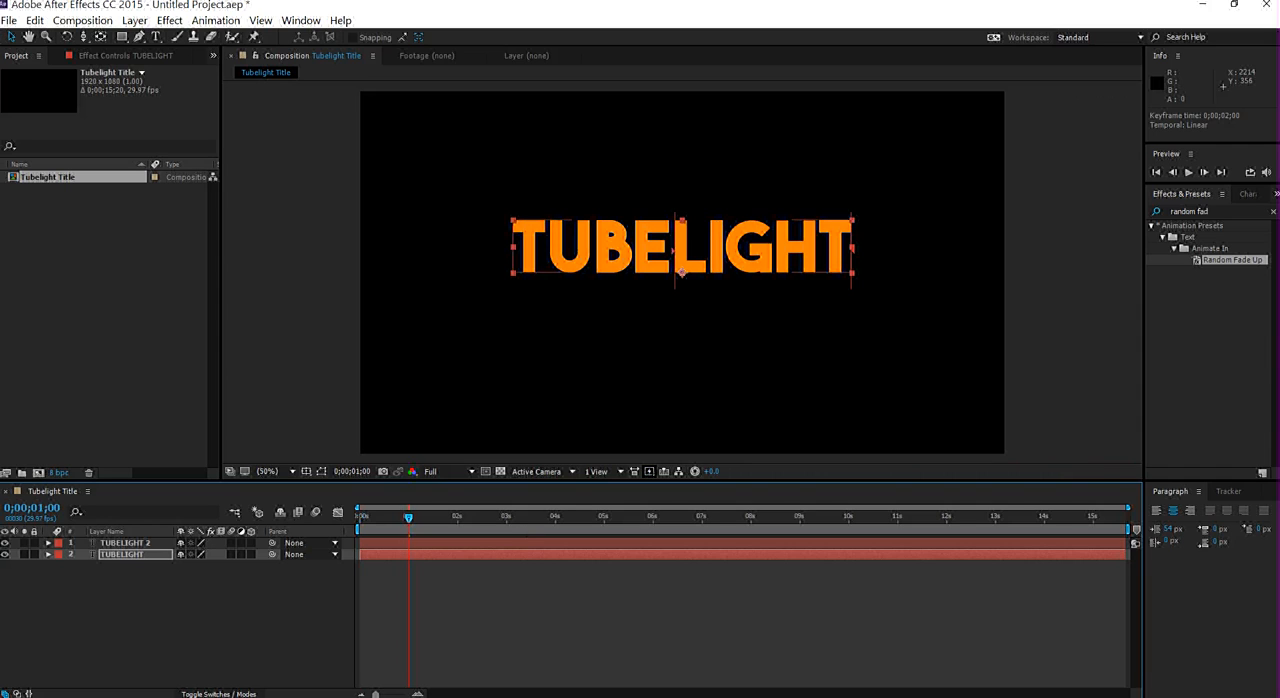
click(125, 543)
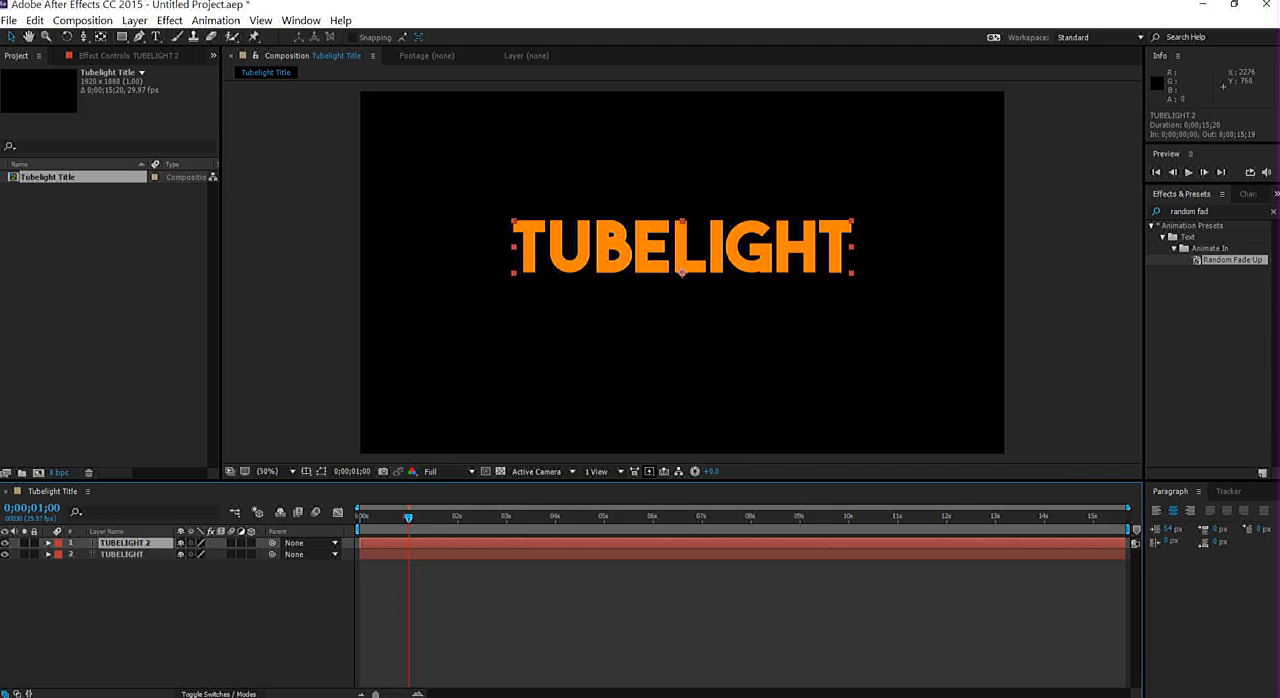
drag(1232, 260, 135, 543)
key(Home)
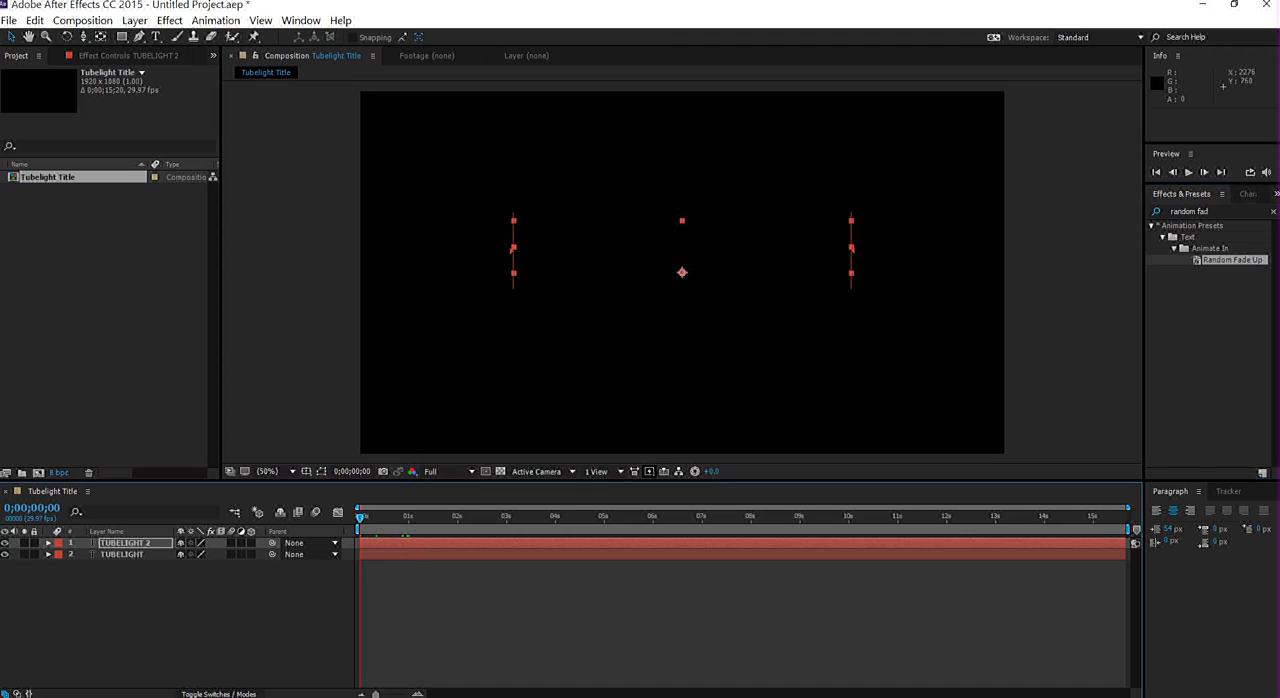
key(space)
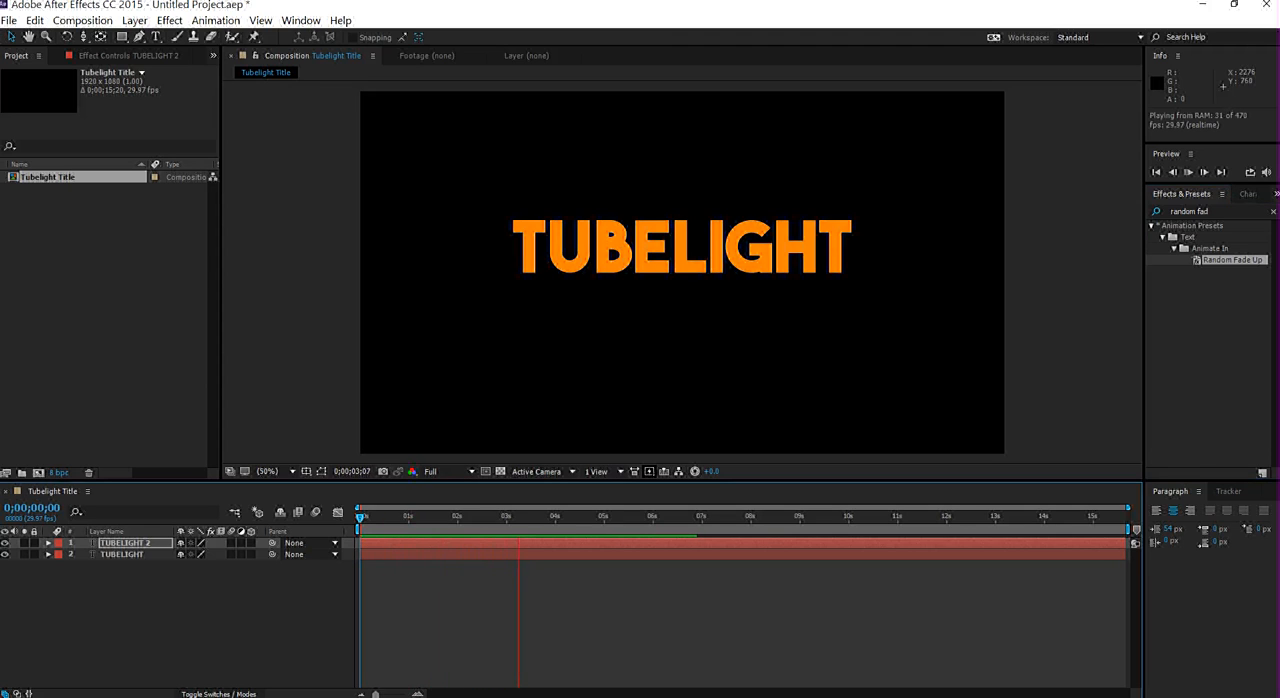
key(space)
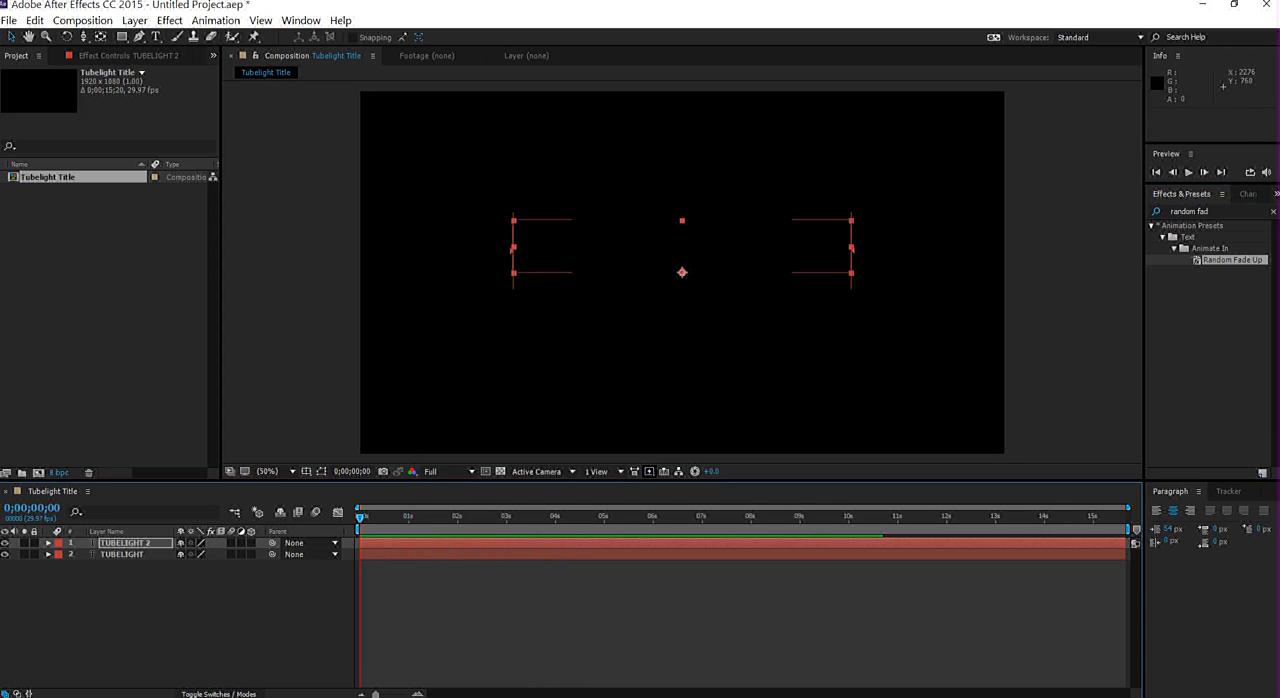
- Add a 100% opacity keyframe to the outlined TUBELIGHT layer at 0;00;01;29
click(122, 554)
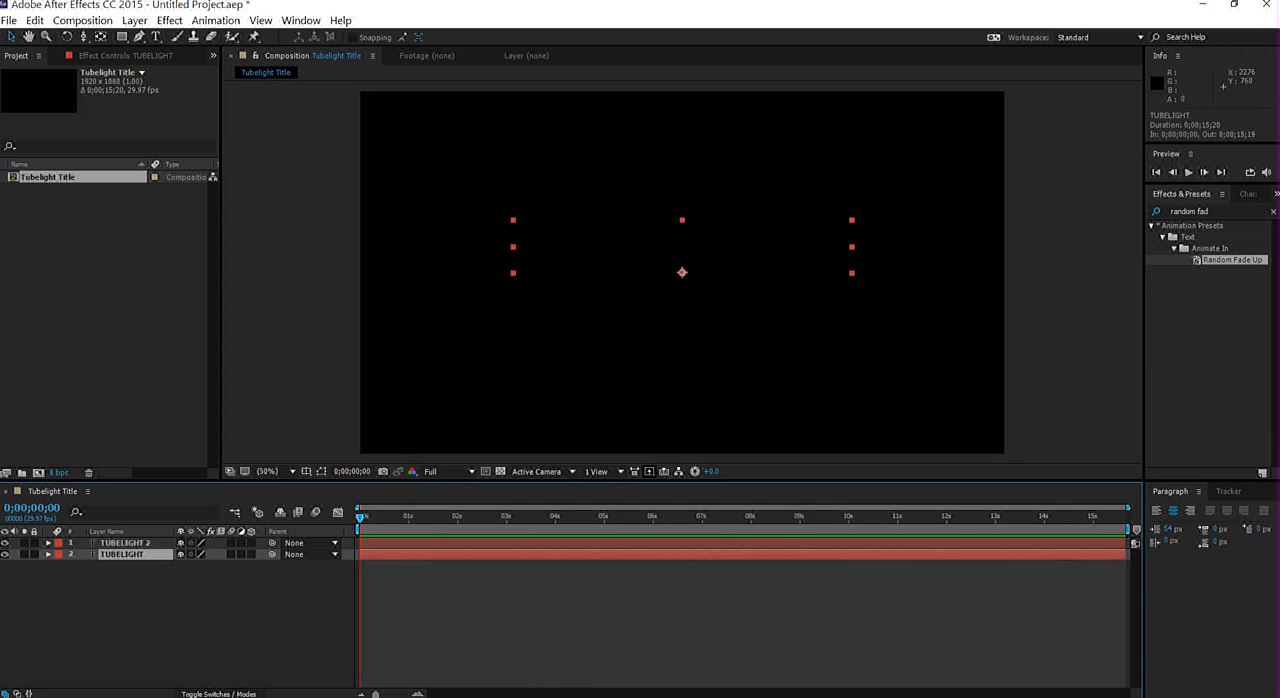
key(t)
drag(455, 517, 456, 517)
click(82, 565)
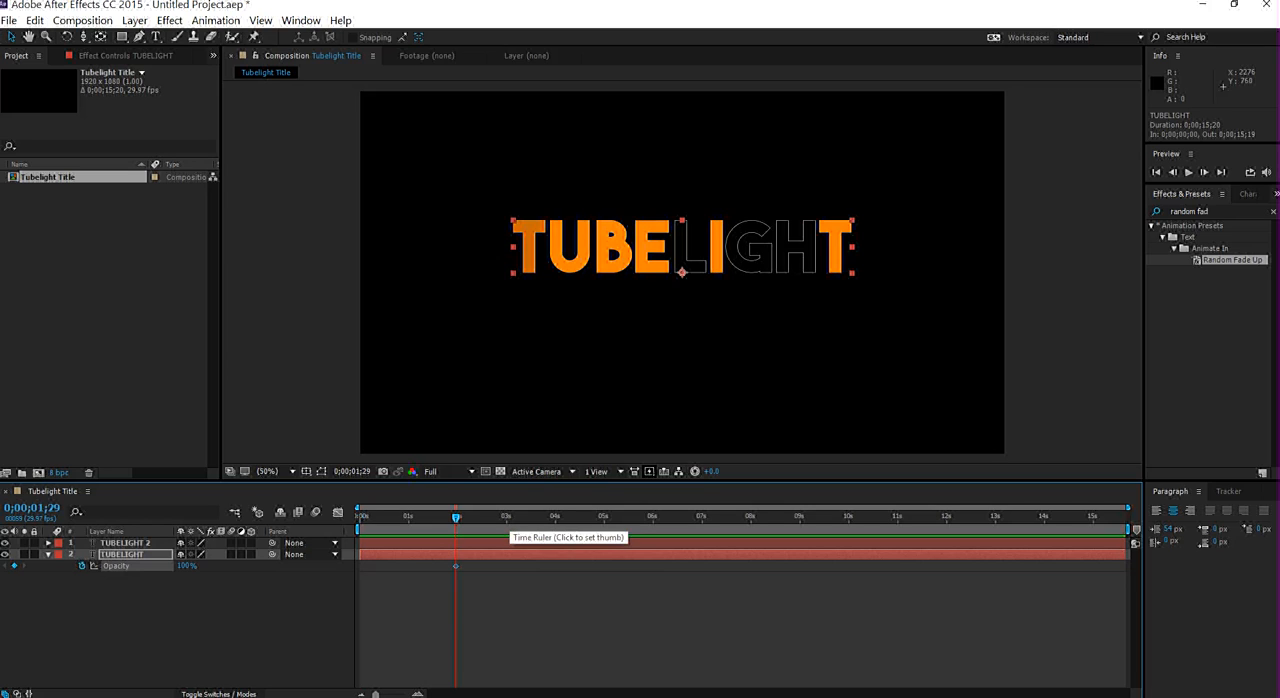
- Set the outlined TUBELIGHT layer's opacity to 0% at 0;00;02;29, preview the fade-out, and collapse the layer's properties
click(505, 517)
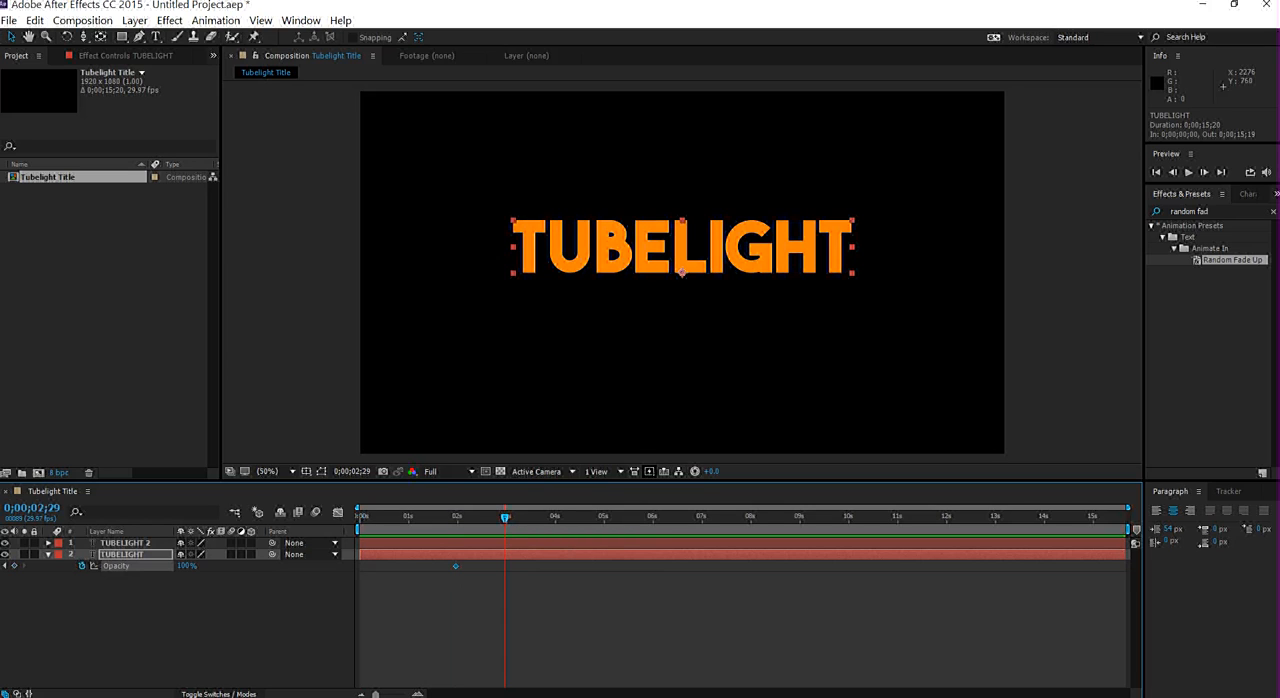
click(186, 566)
text(0)
key(Return)
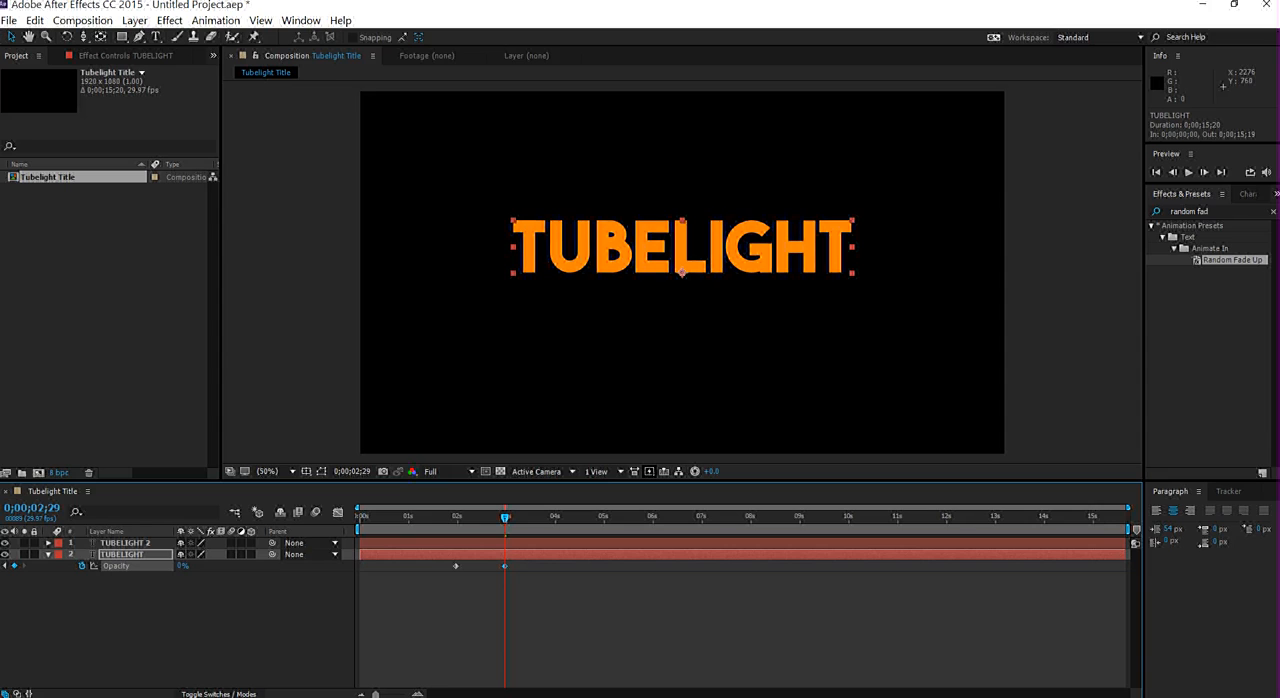
key(space)
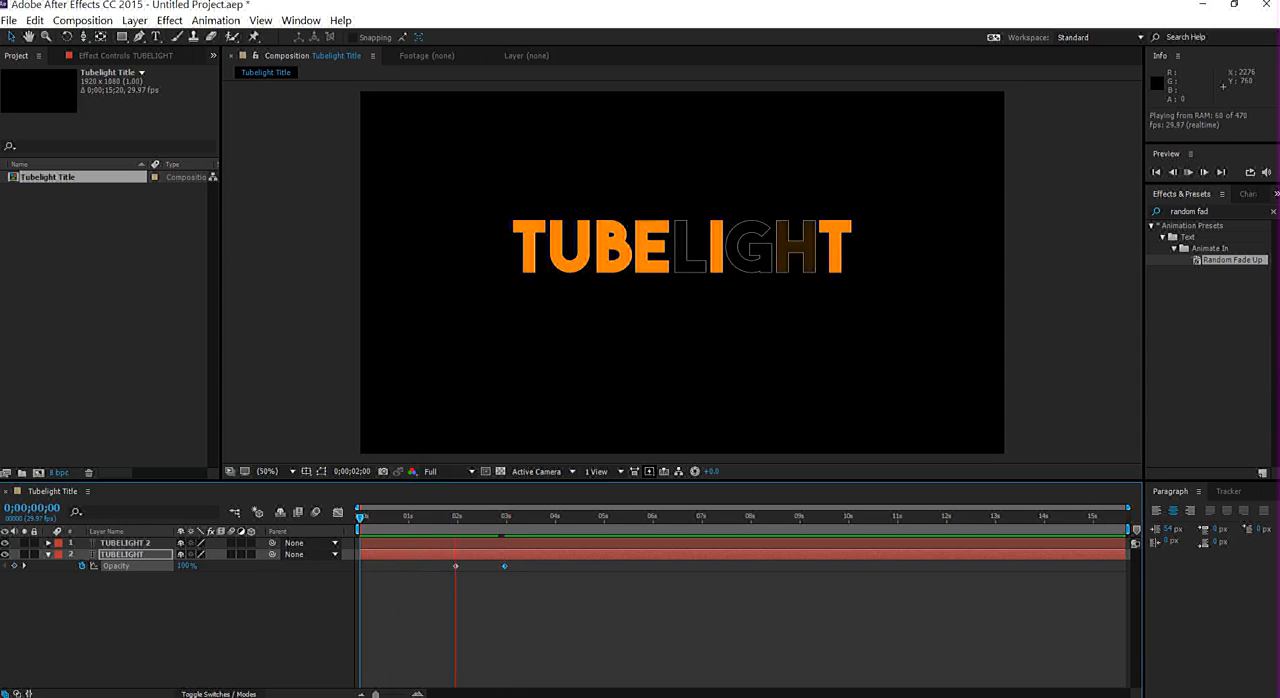
key(space)
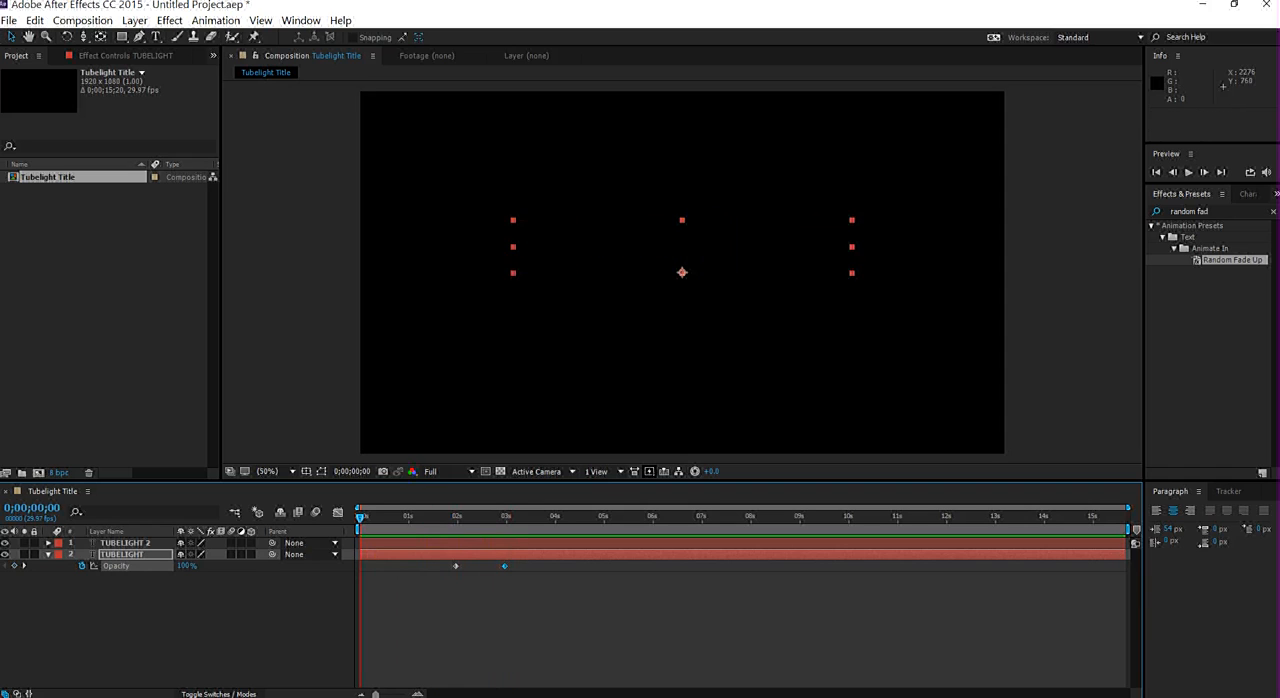
click(55, 556)
click(48, 555)
- Create a black solid, place it above both TUBELIGHT layers, and hide it
right_click(143, 624)
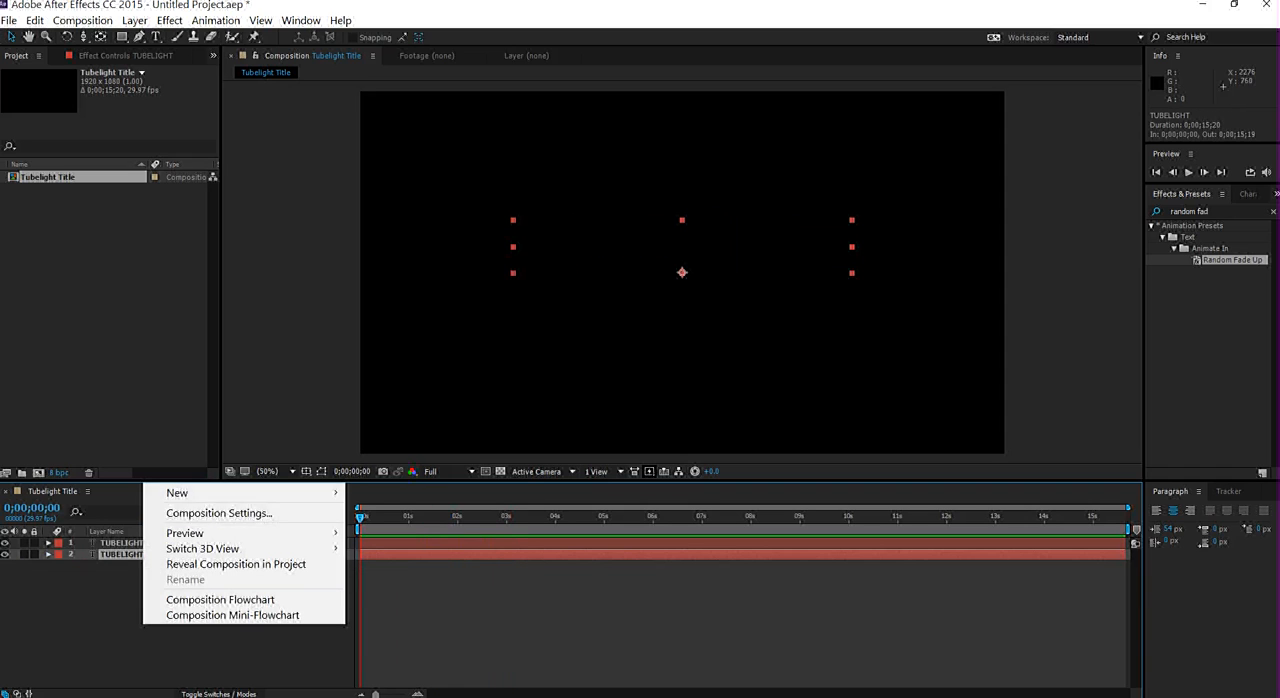
mouse_move(200, 493)
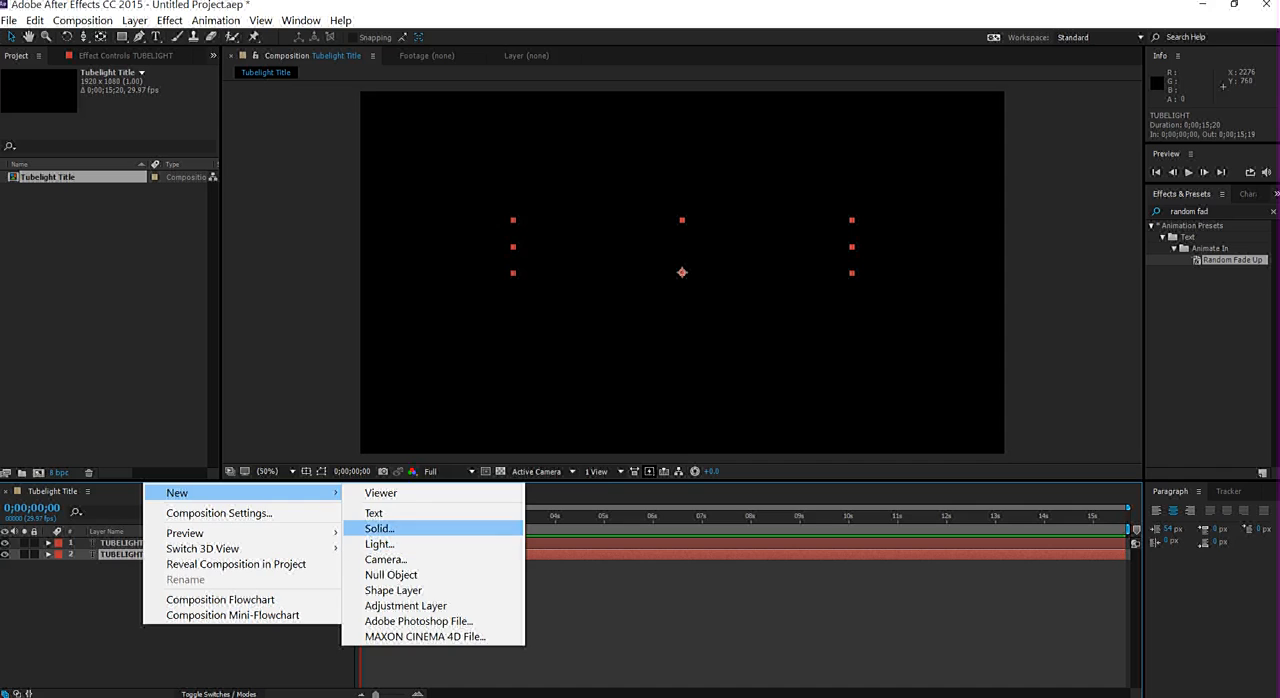
click(379, 528)
click(848, 409)
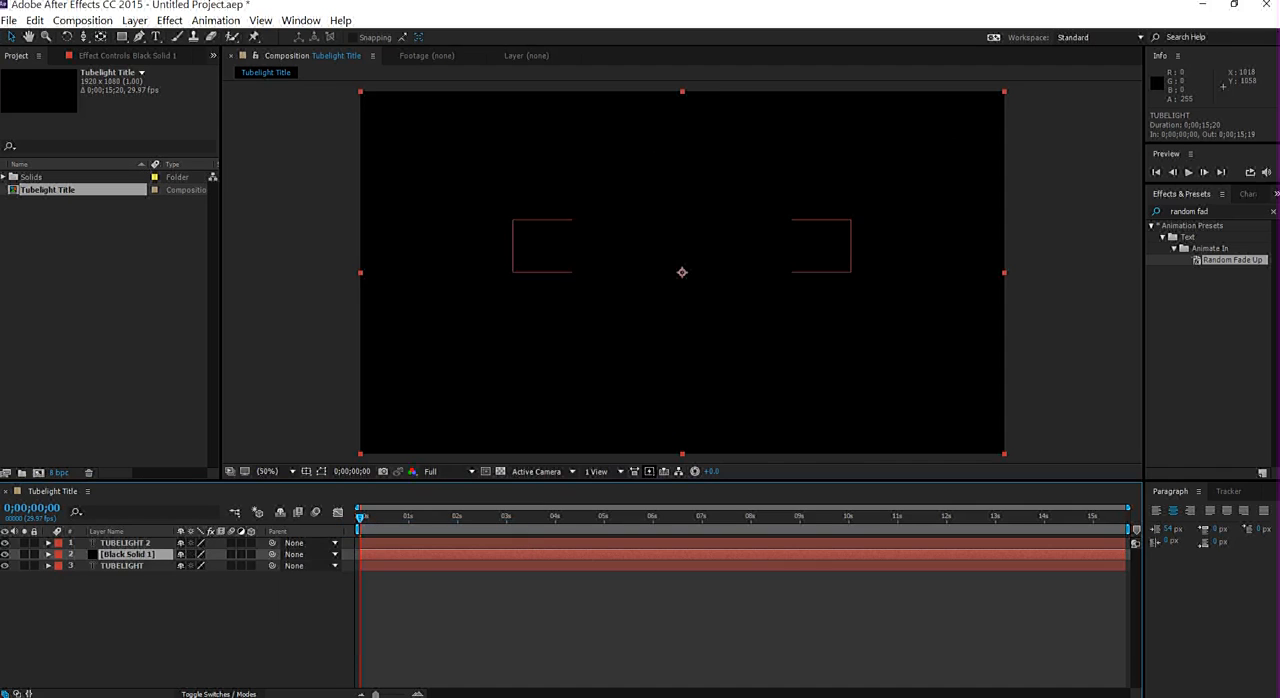
click(126, 543)
drag(128, 554, 133, 537)
click(4, 542)
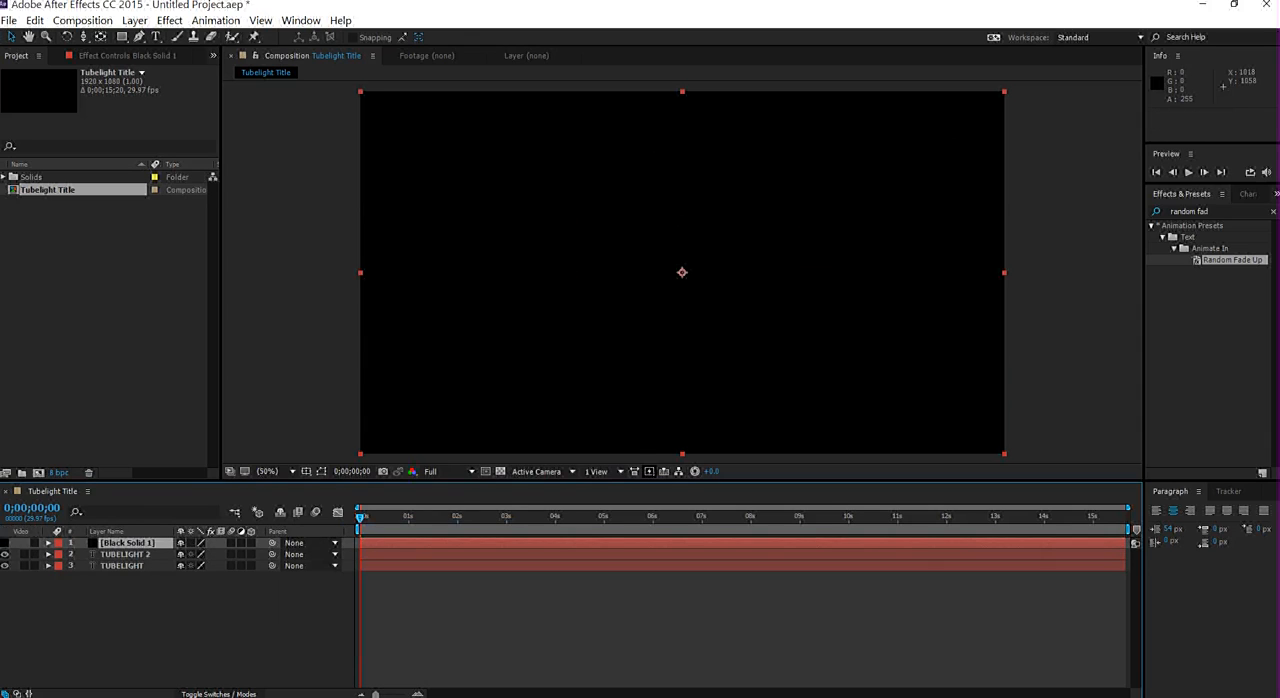
- Keyframe the black solid's opacity at 0% at 0;00;01;24 and 100% at 0;00;01;26
key(space)
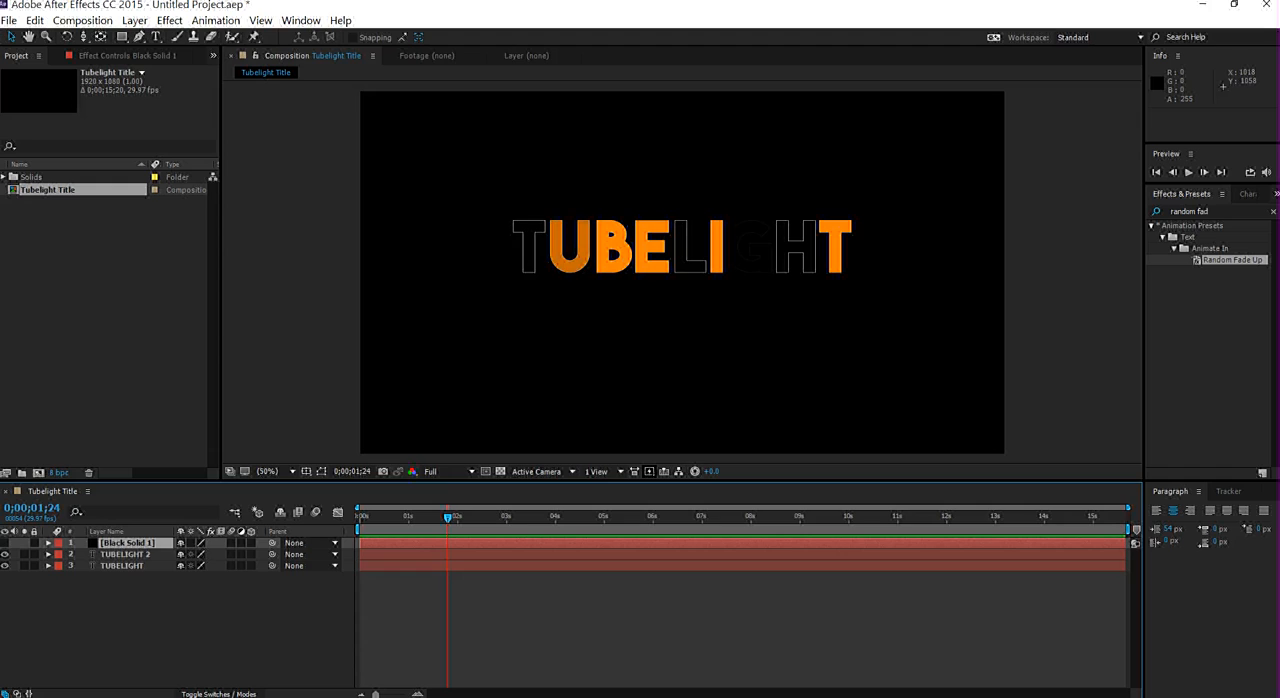
key(t)
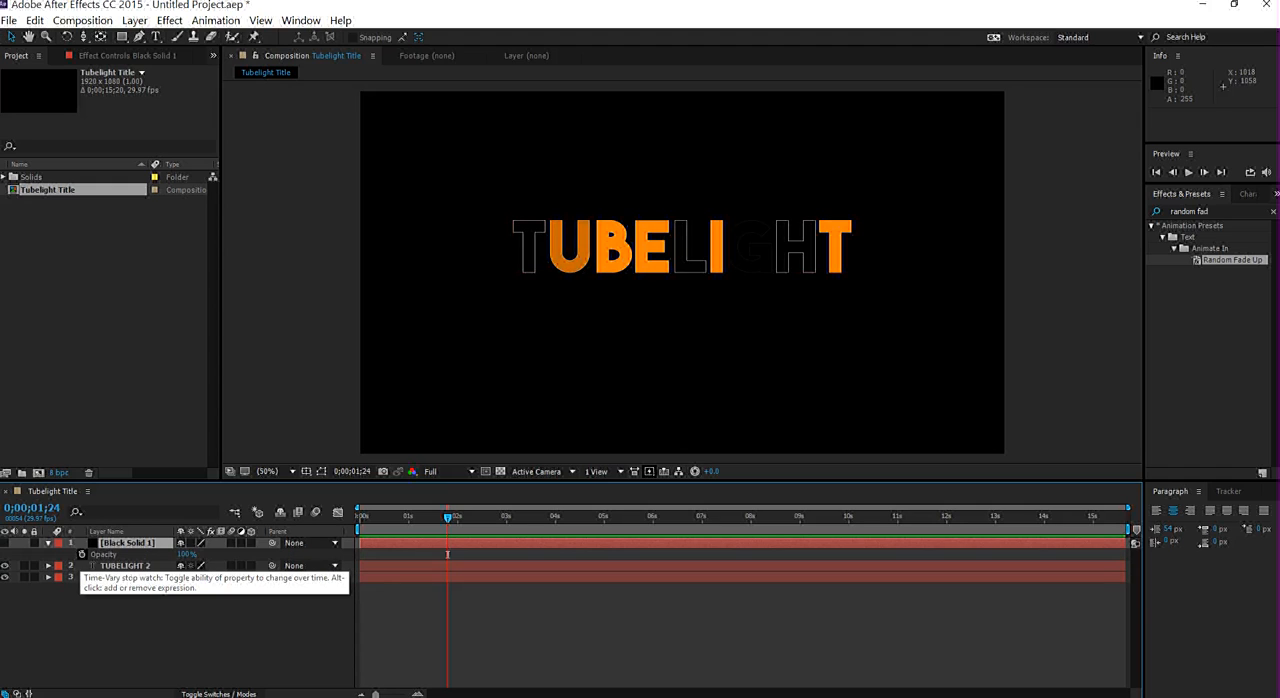
click(82, 554)
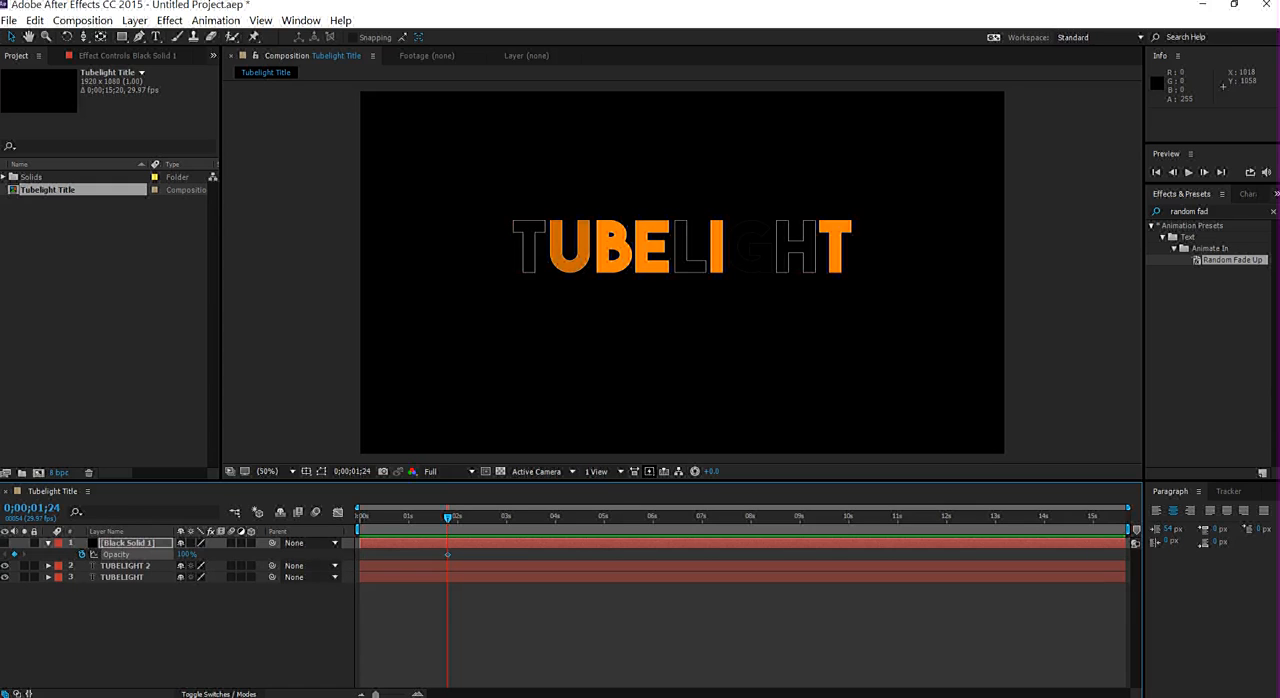
drag(187, 554, 82, 554)
click(1204, 172)
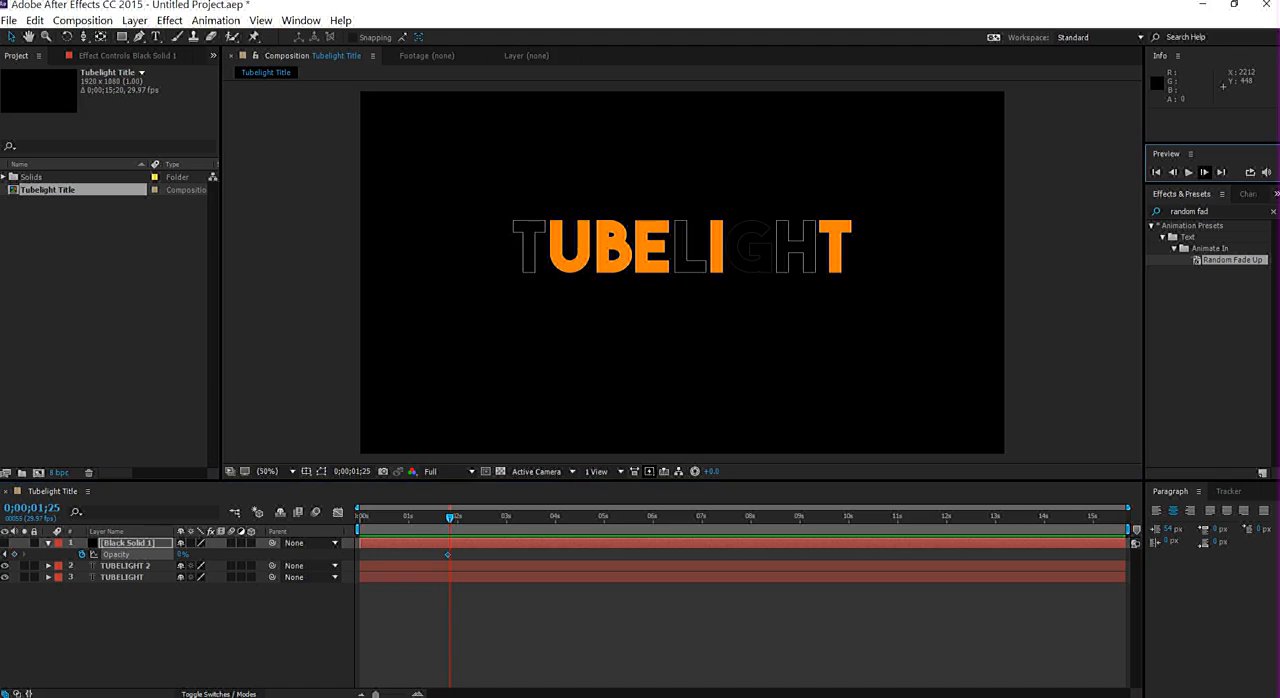
click(1204, 172)
drag(183, 554, 290, 554)
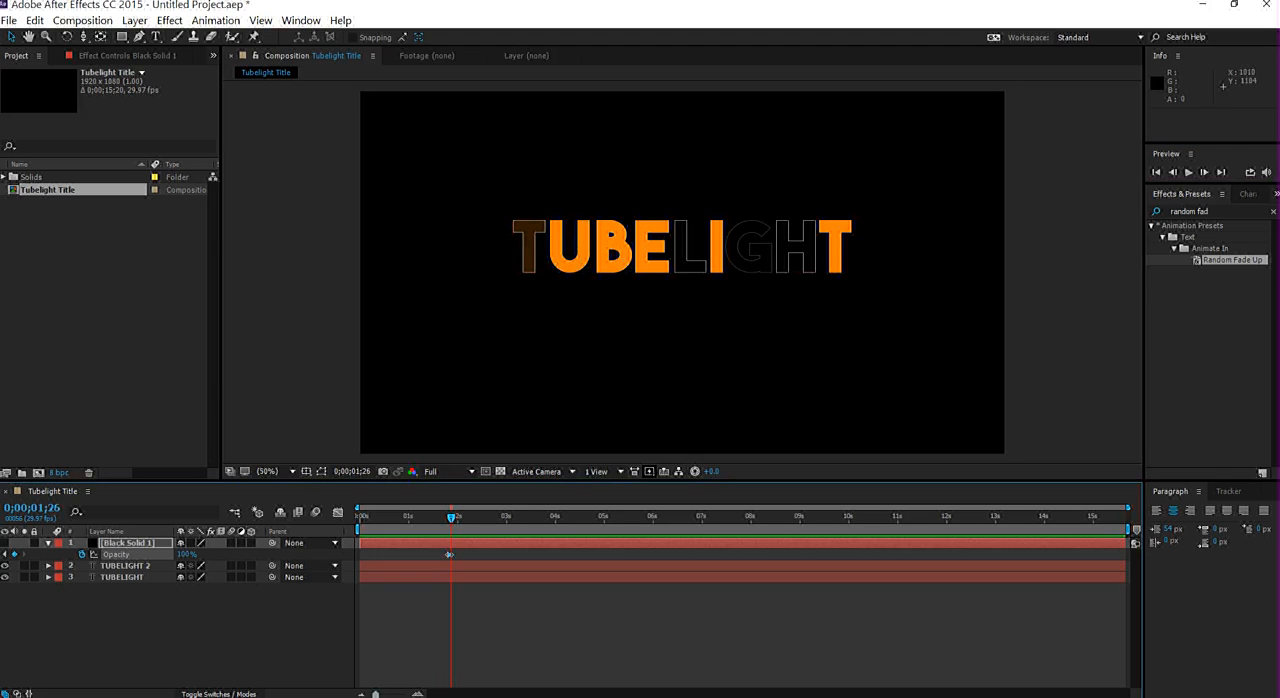
- Set the black solid's opacity to 0% at 0;00;01;27 and 100% at 0;00;01;29
drag(1128, 507, 551, 507)
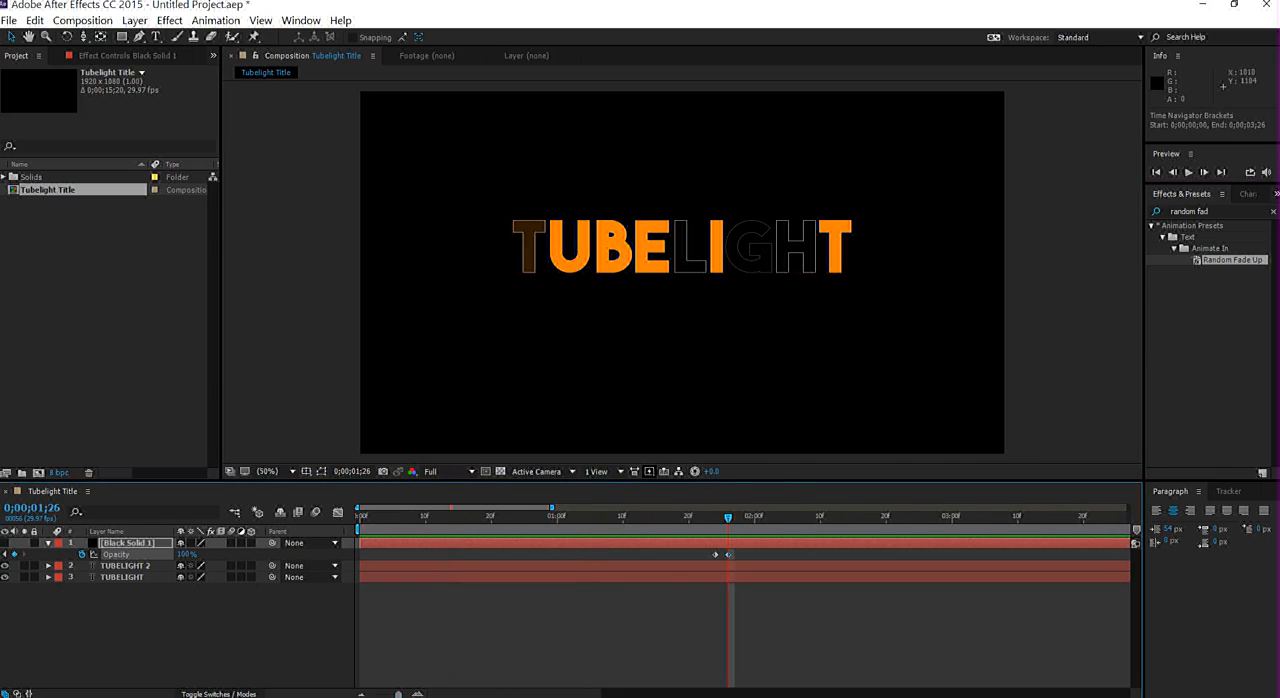
click(1204, 172)
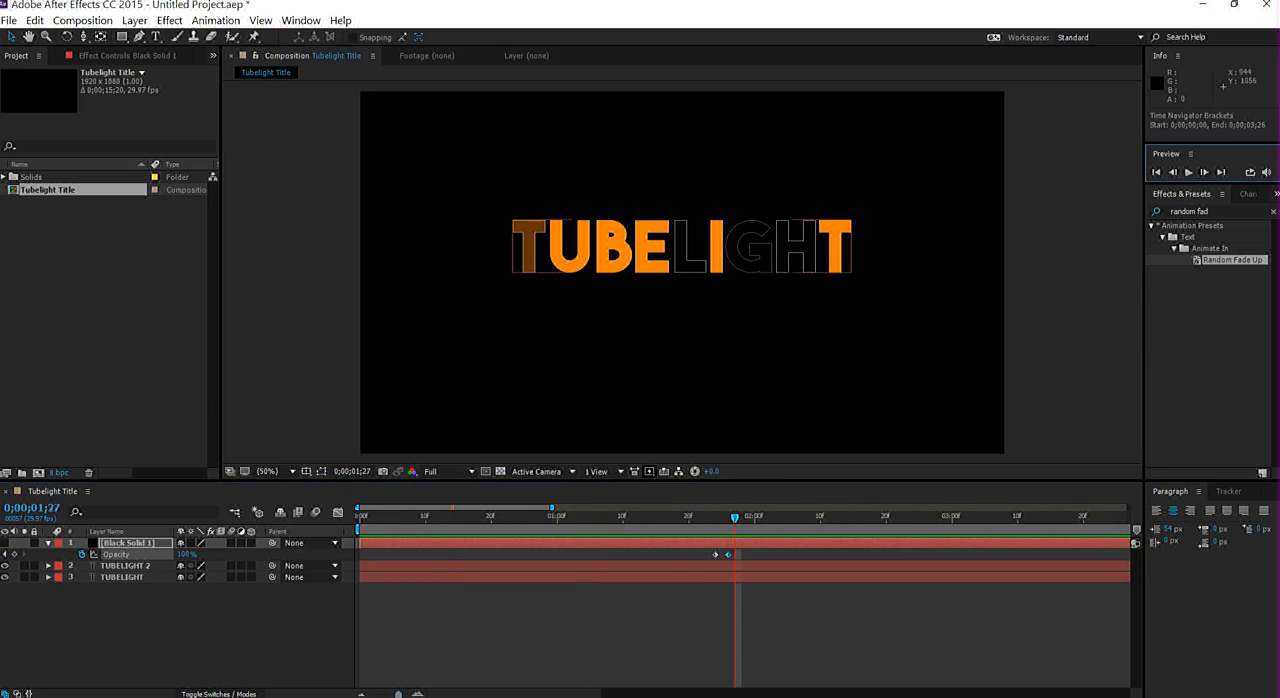
drag(187, 554, 104, 554)
click(1204, 172)
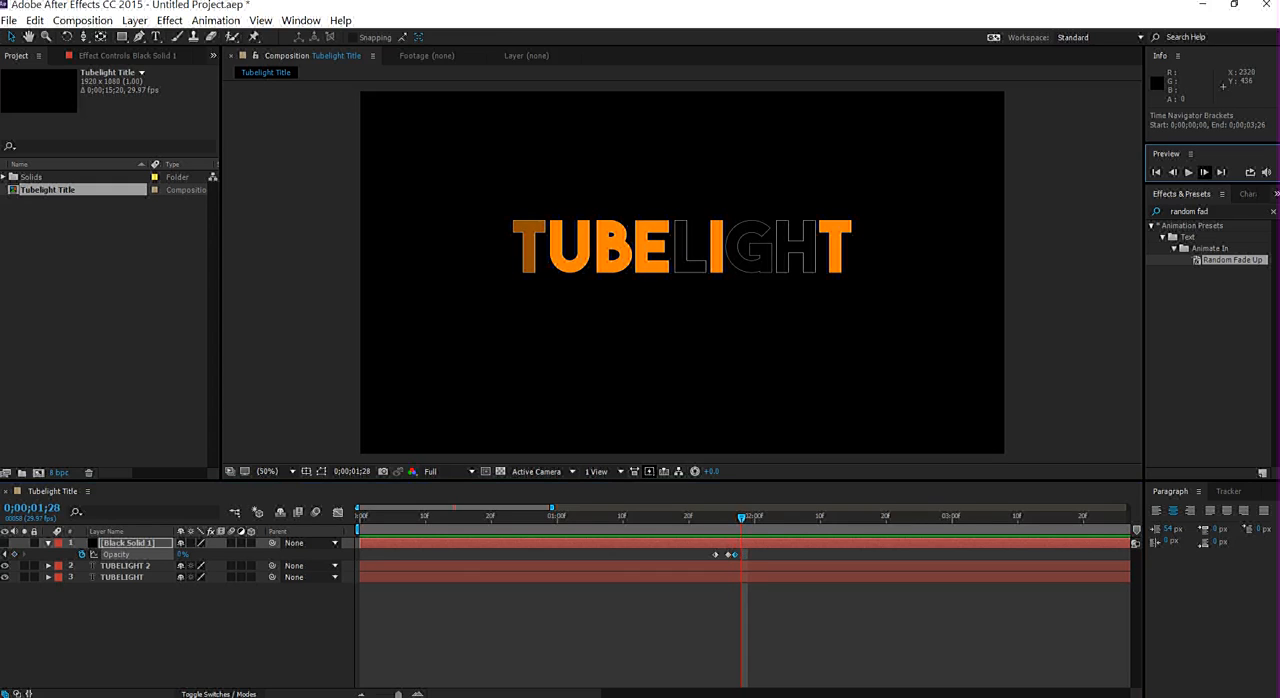
click(1204, 172)
click(1204, 172)
click(1172, 172)
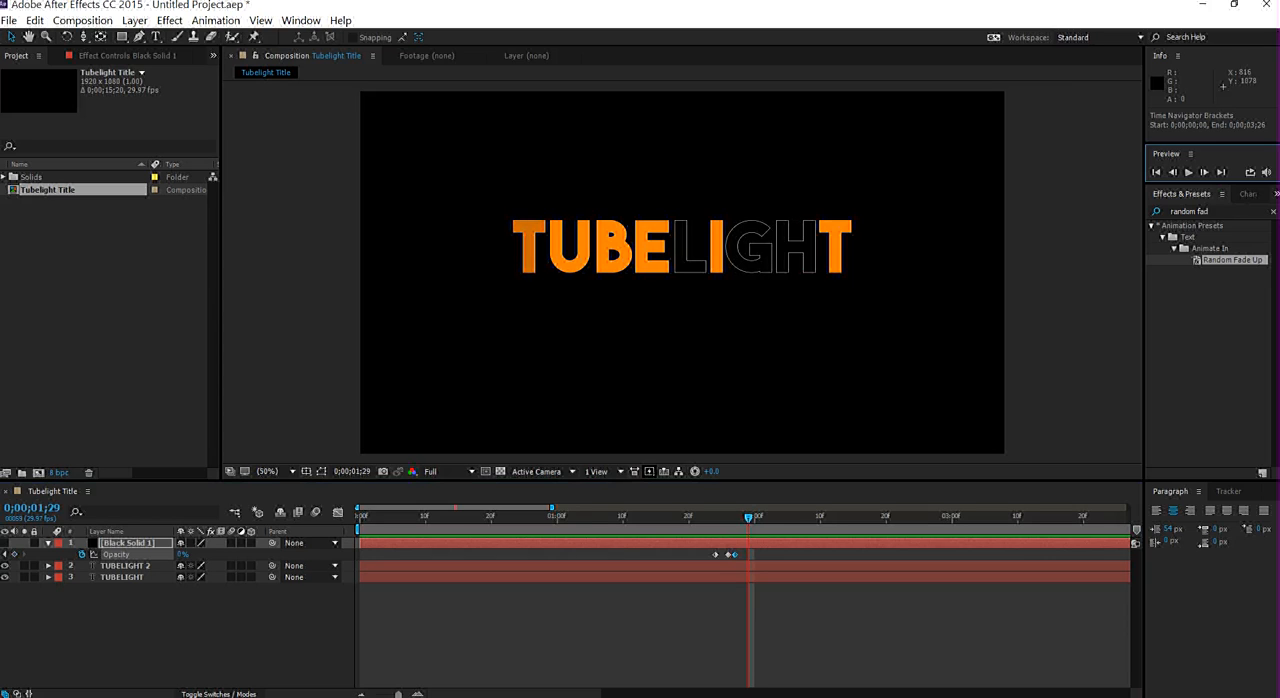
drag(183, 554, 290, 554)
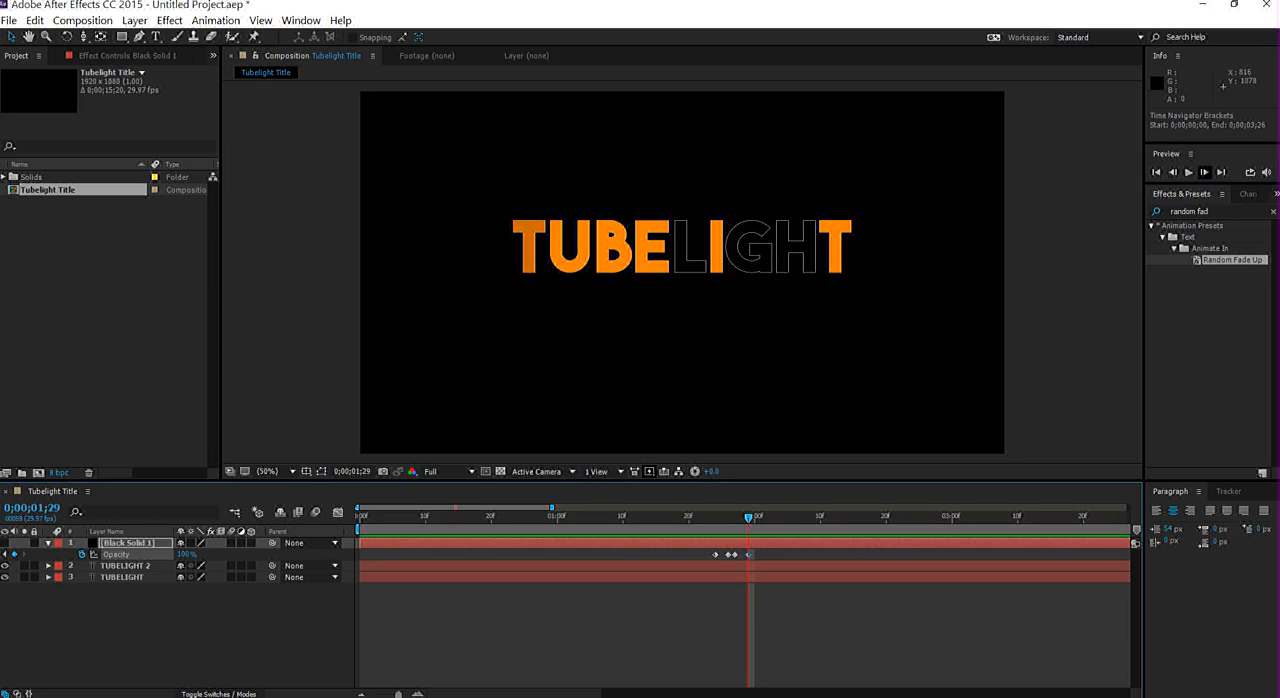
- Set the black solid's opacity to 7% at 0;00;02;01
click(1204, 172)
click(1204, 172)
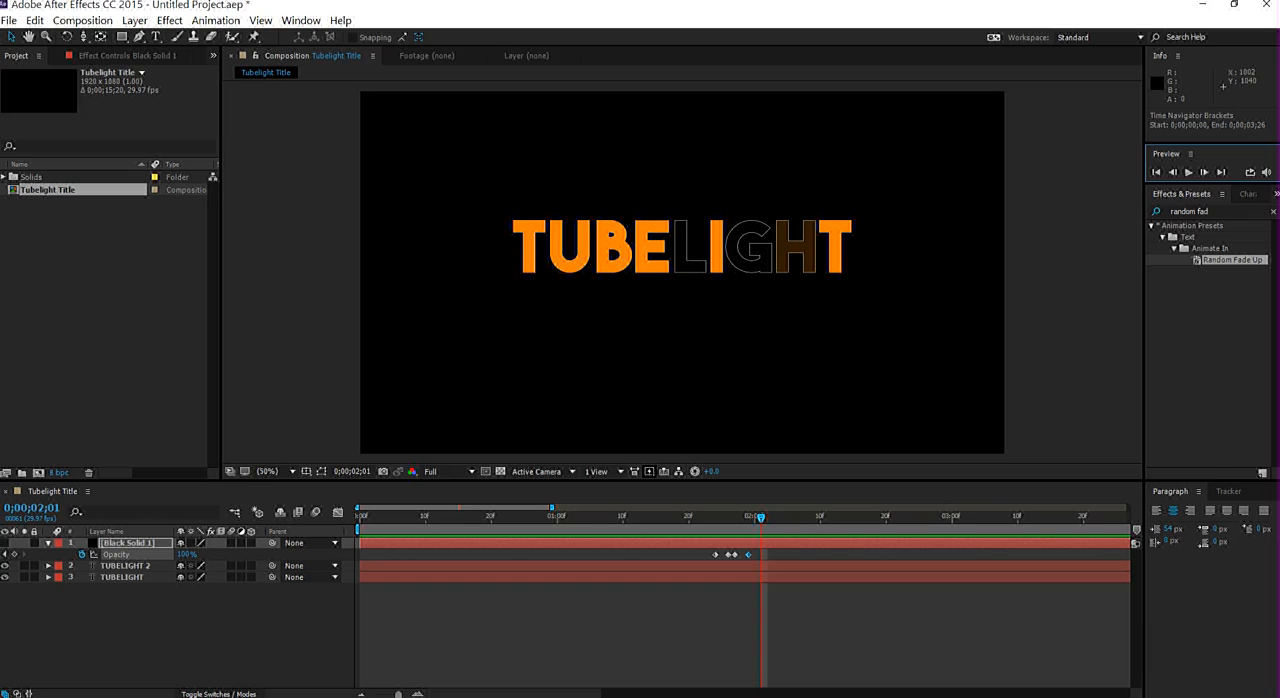
drag(187, 554, 124, 554)
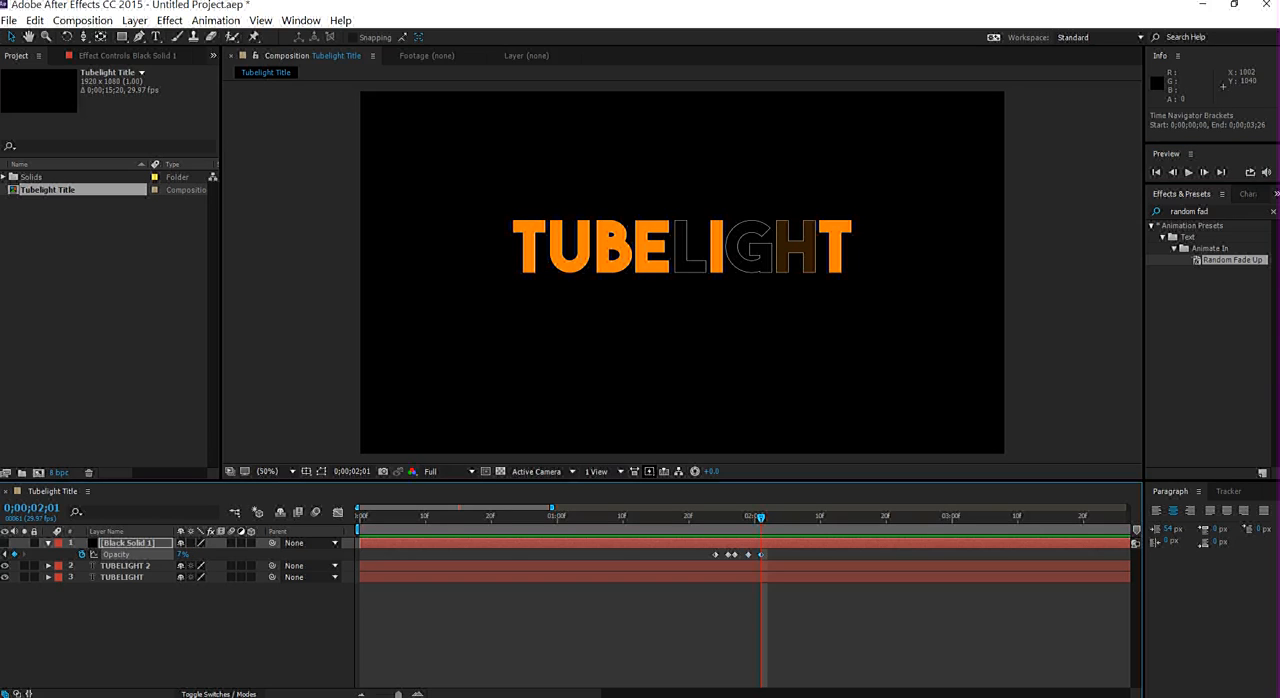
- Copy the black solid's last two opacity keyframes and paste them at 0;00;02;03
drag(742, 551, 792, 560)
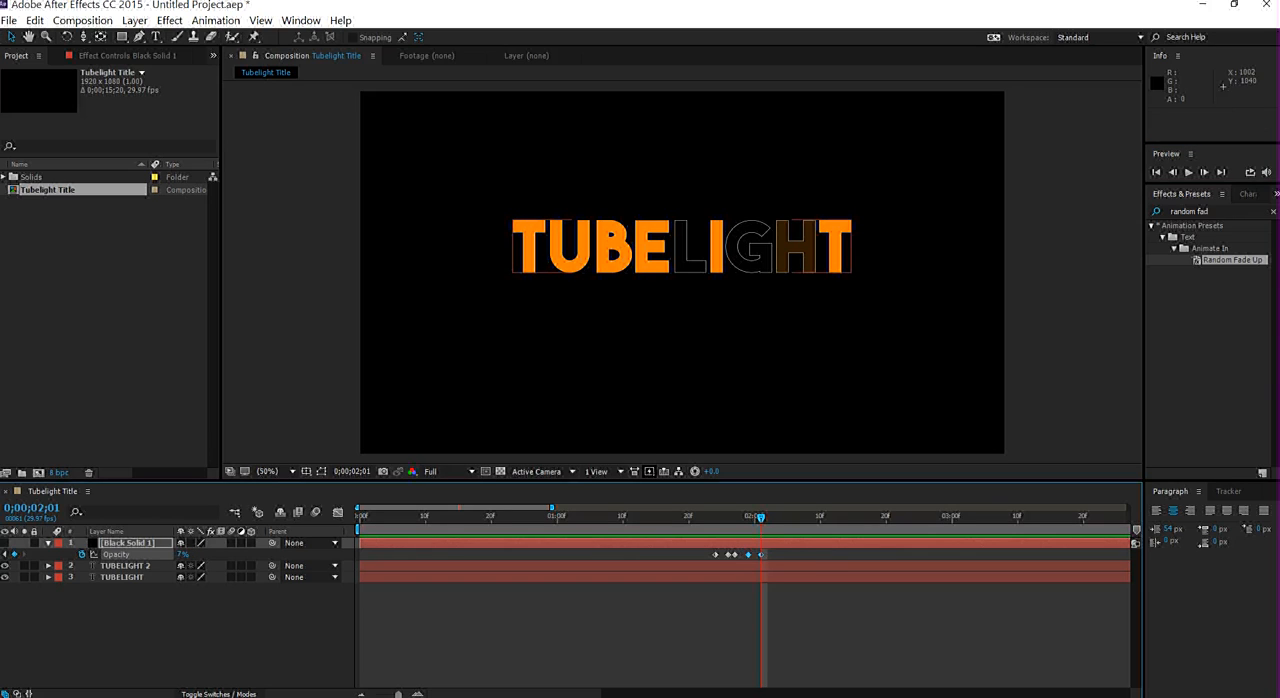
key(ctrl+c)
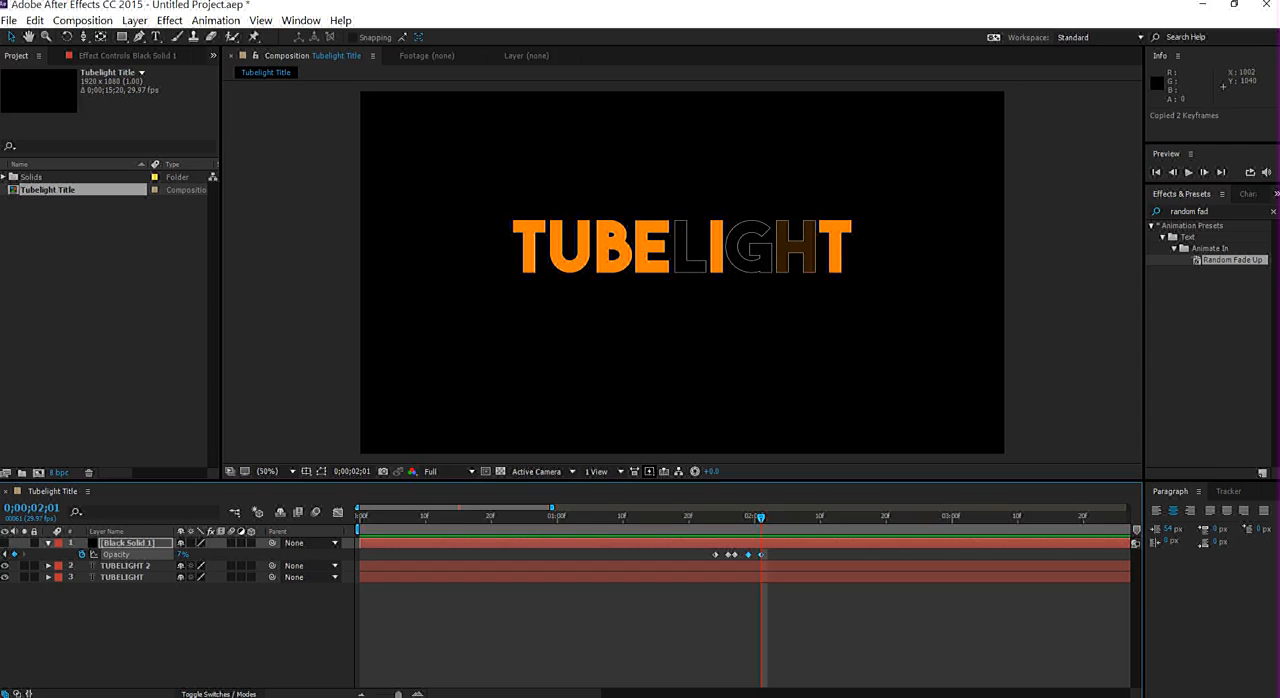
click(1204, 172)
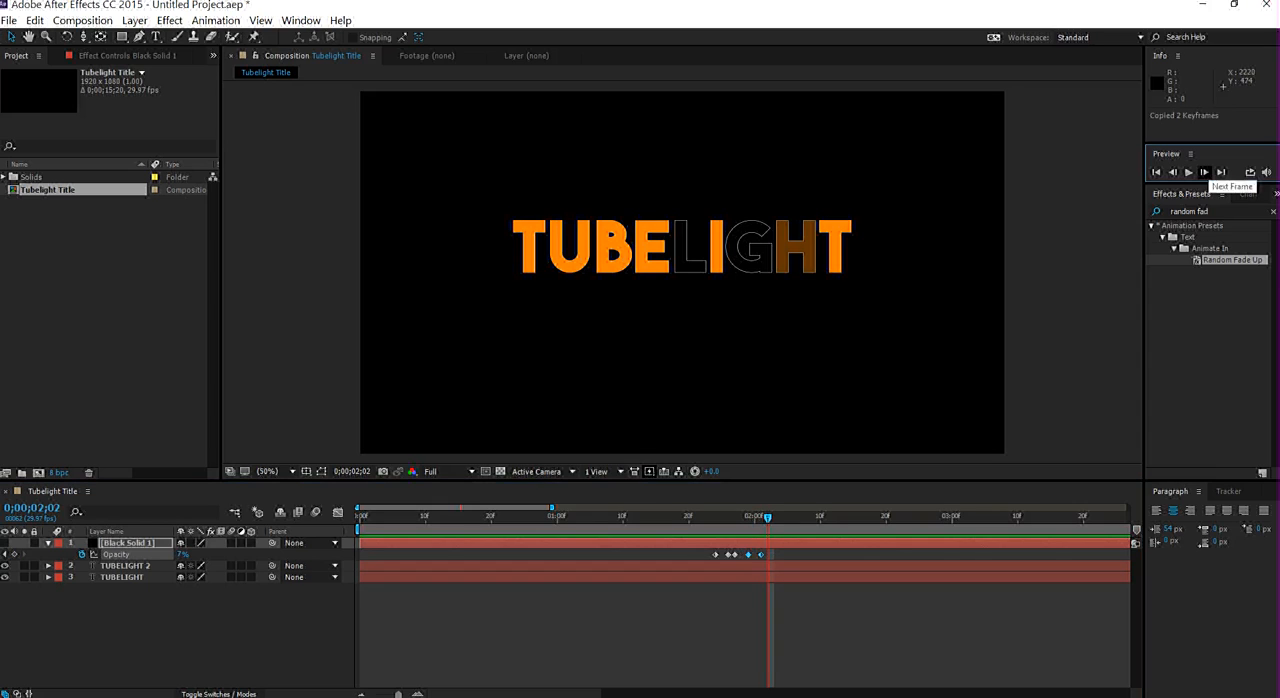
click(1204, 172)
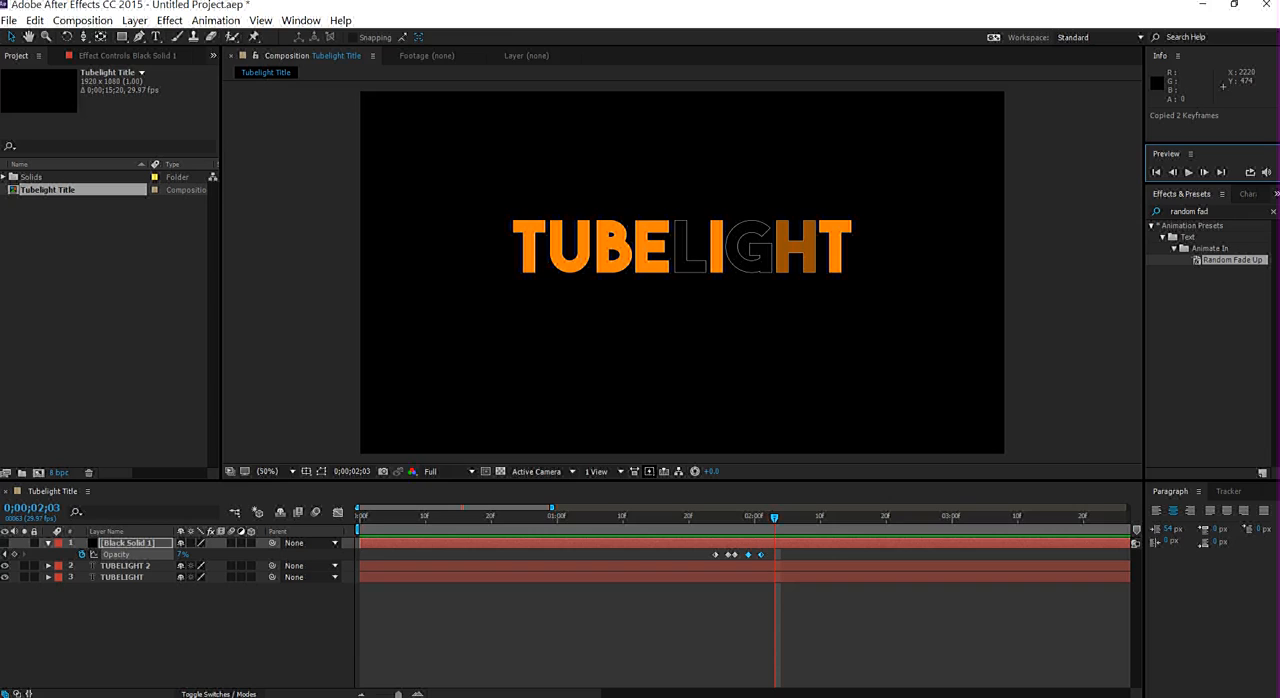
key(ctrl+v)
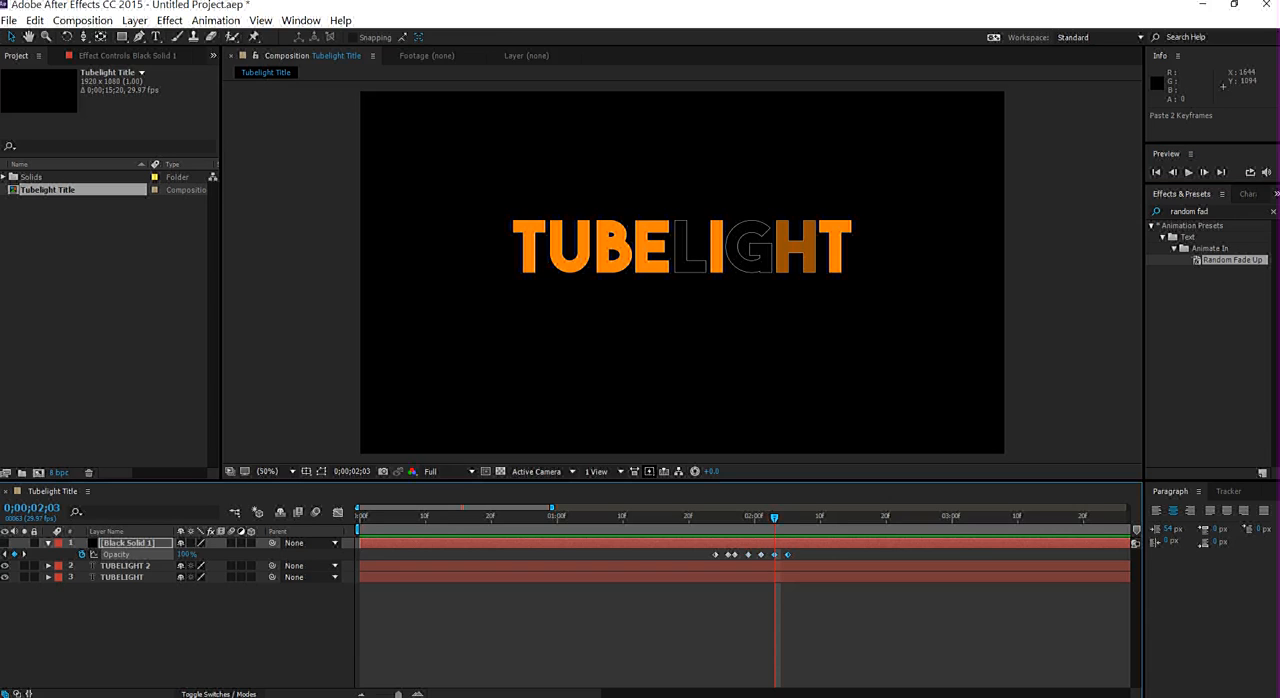
- Extend the black solid's flicker with a 7% opacity keyframe at 0;00;02;07 and one more keyframe at 0;00;02;09
key(Page_Down)
key(Page_Down)
key(Page_Down)
key(Page_Down)
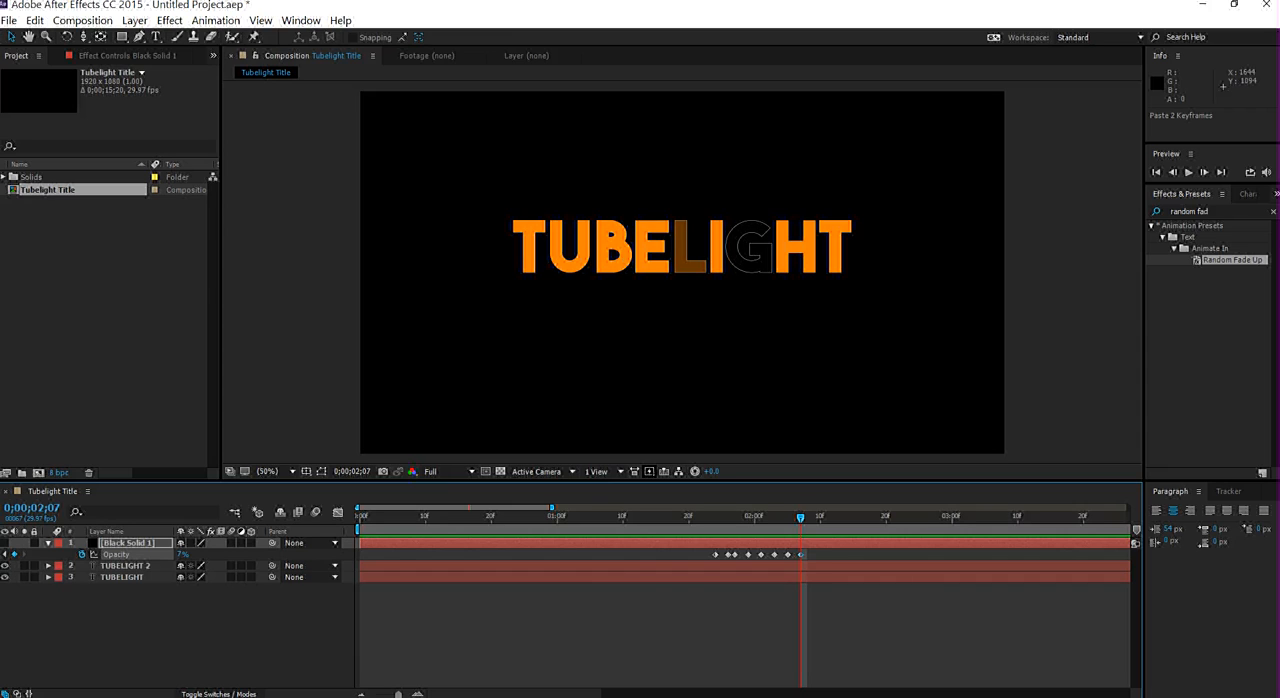
click(1204, 172)
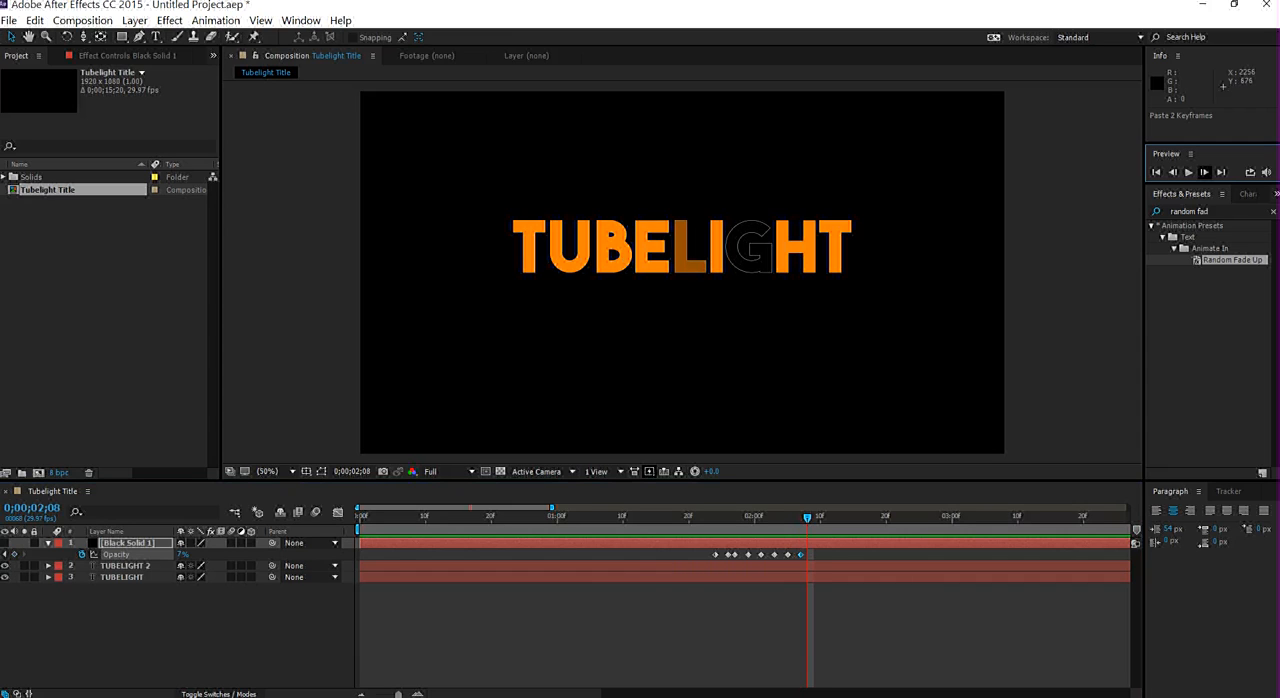
click(1204, 172)
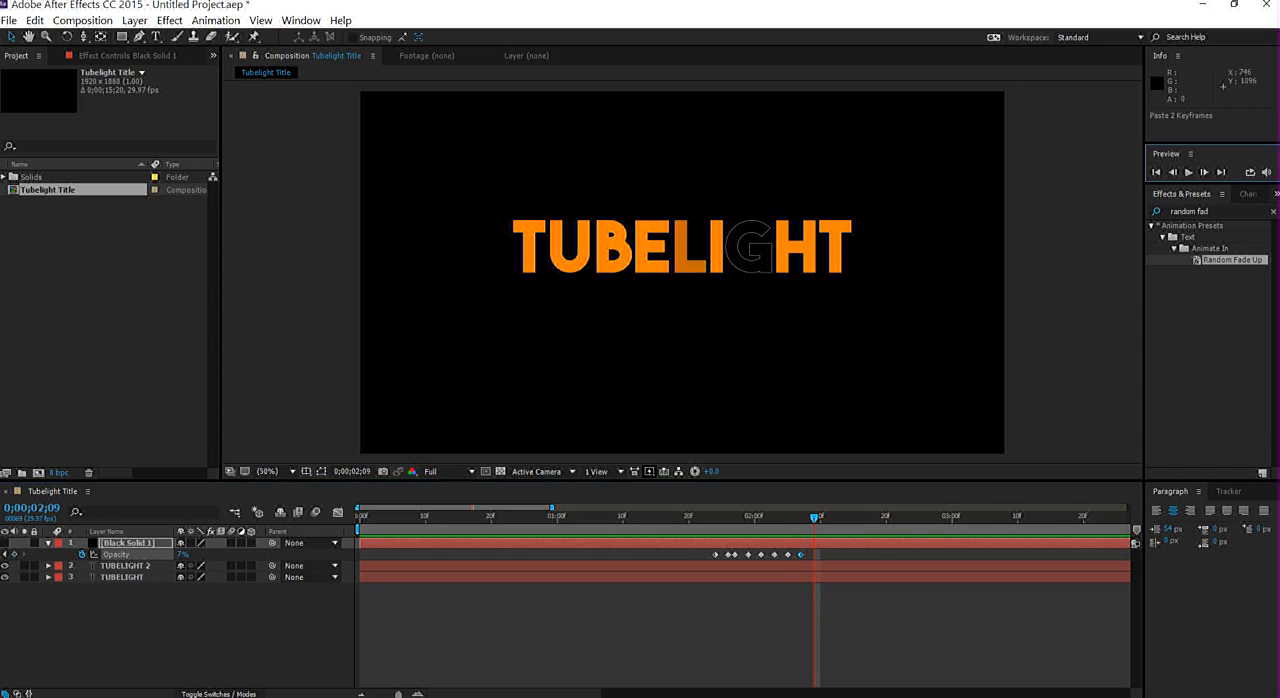
- Make the black solid visible, collapse its properties, and preview the flicker from the beginning
key(space)
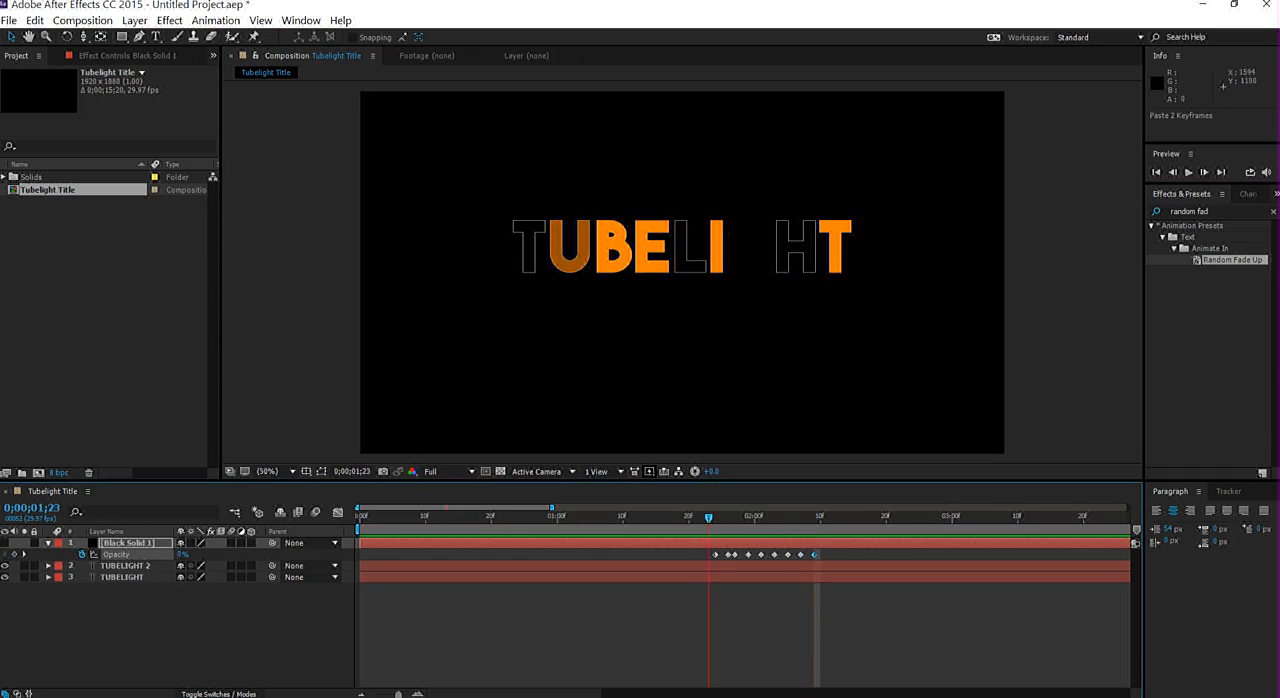
drag(709, 517, 702, 517)
click(5, 543)
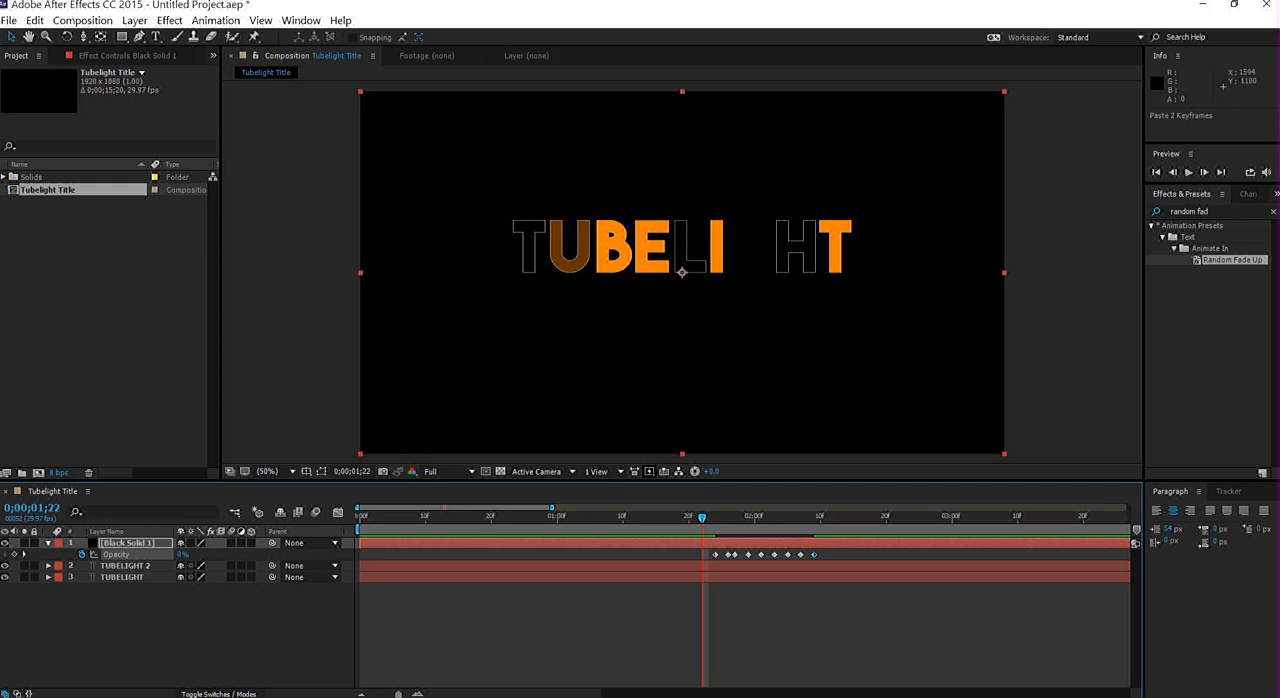
key(u)
key(space)
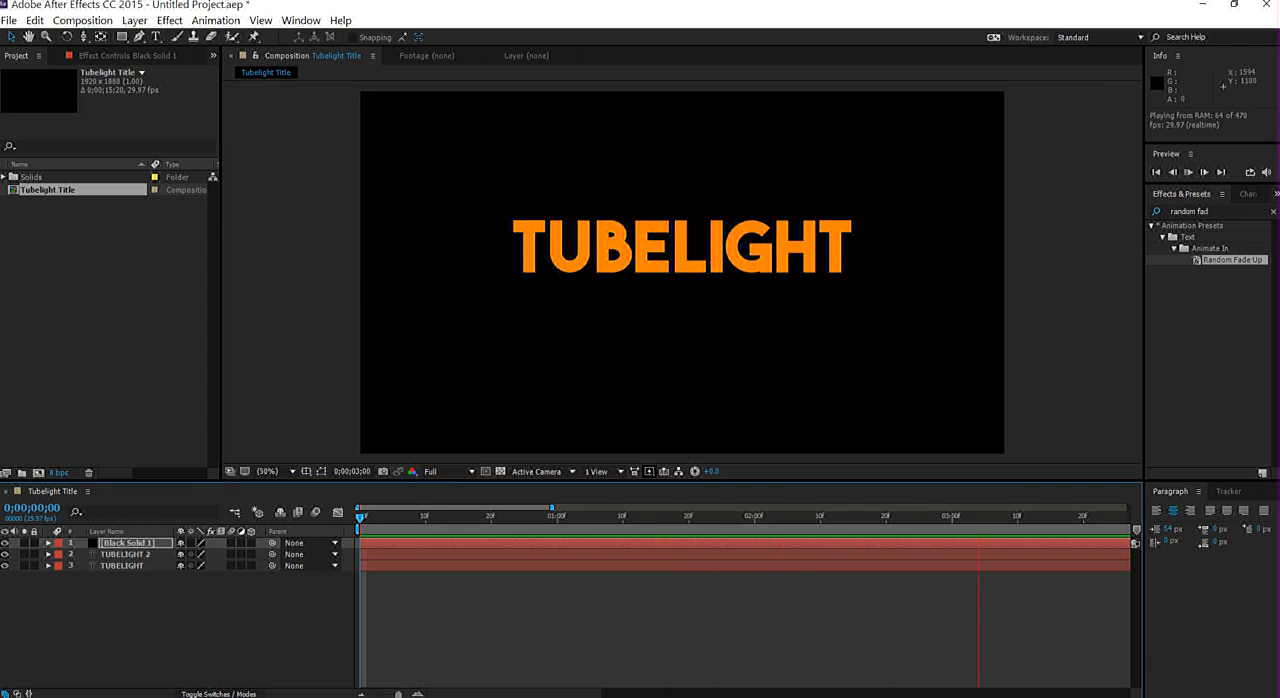
key(space)
- Pre-compose the black solid and both TUBELIGHT layers as Pre-comp 1, moving all attributes into the new composition
drag(643, 517, 511, 517)
drag(167, 637, 133, 543)
right_click(140, 548)
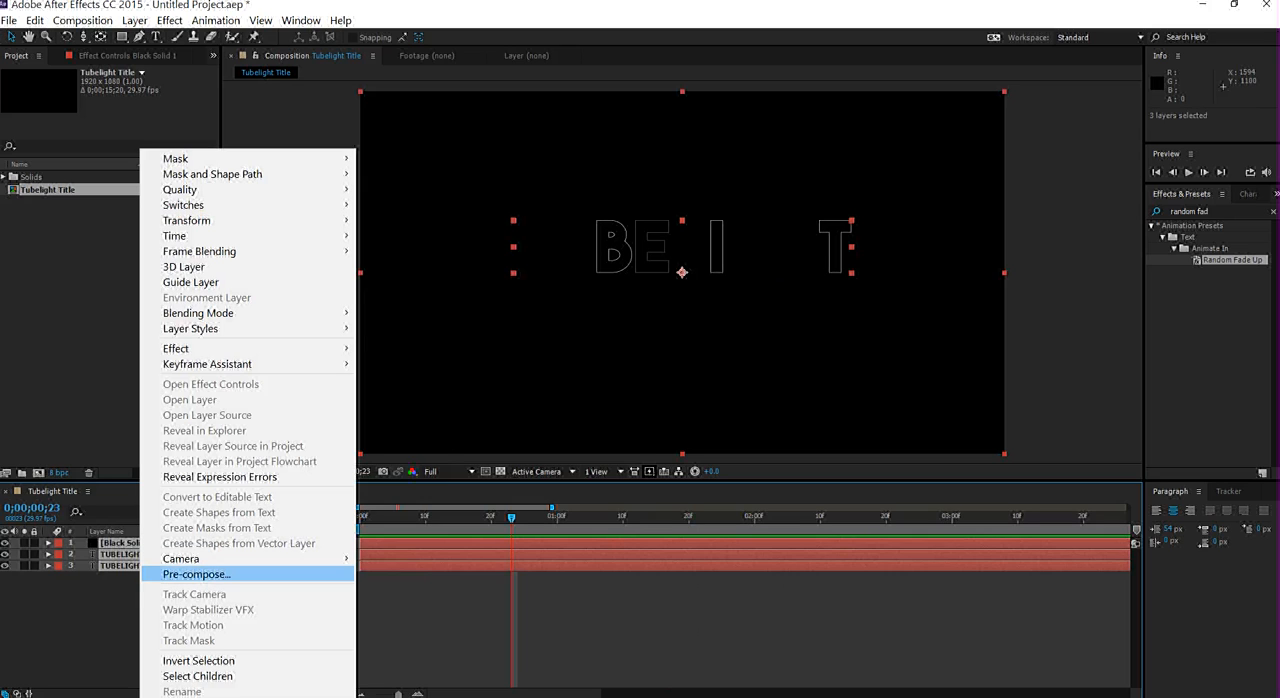
click(196, 574)
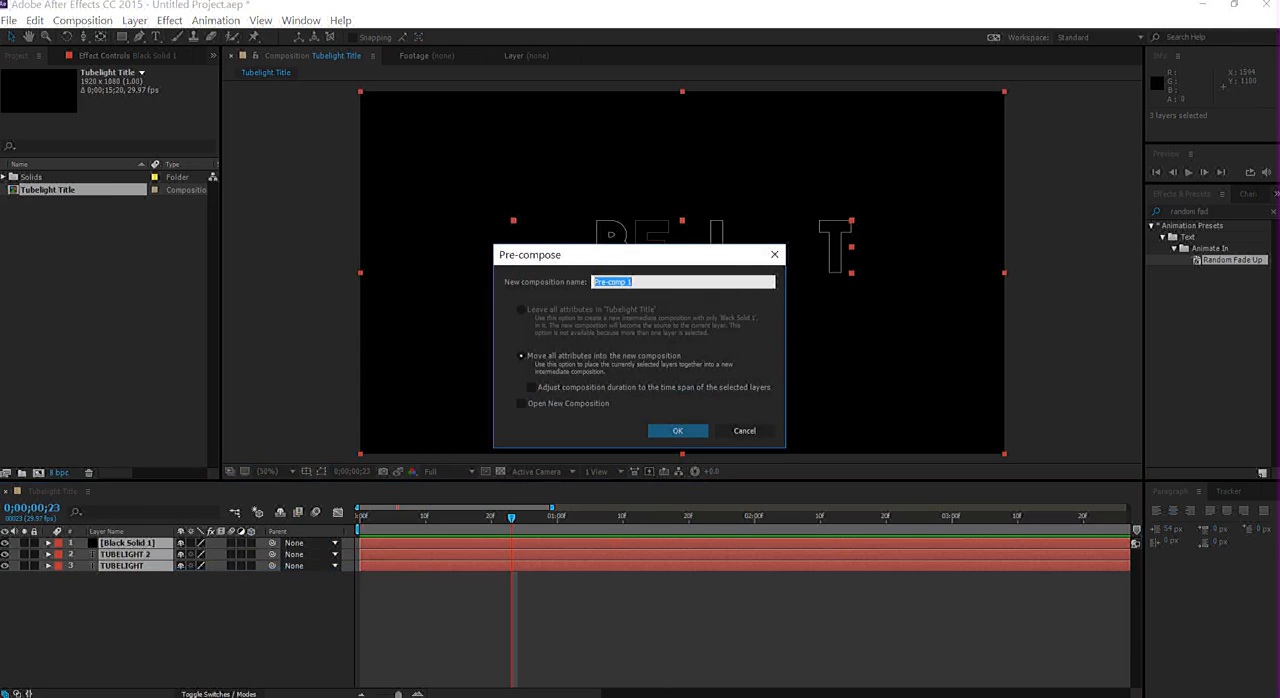
click(677, 430)
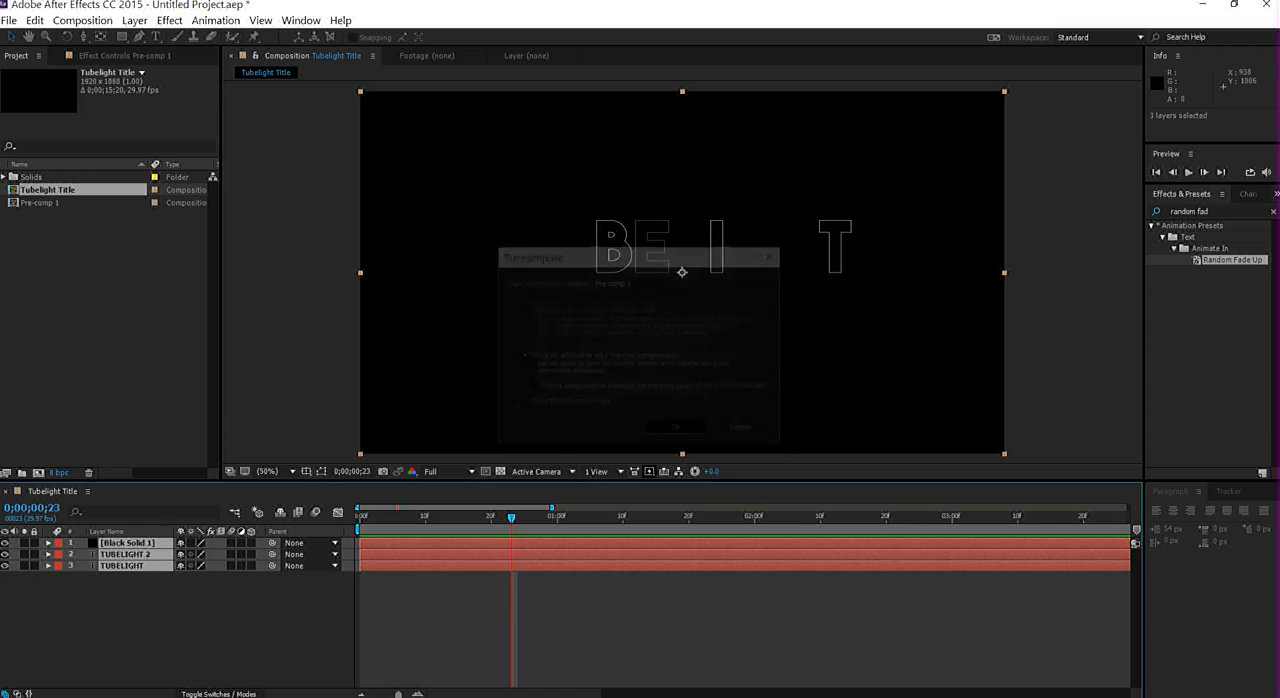
- Search the effects for "Fast" and select Fast Blur
drag(1212, 211, 1162, 210)
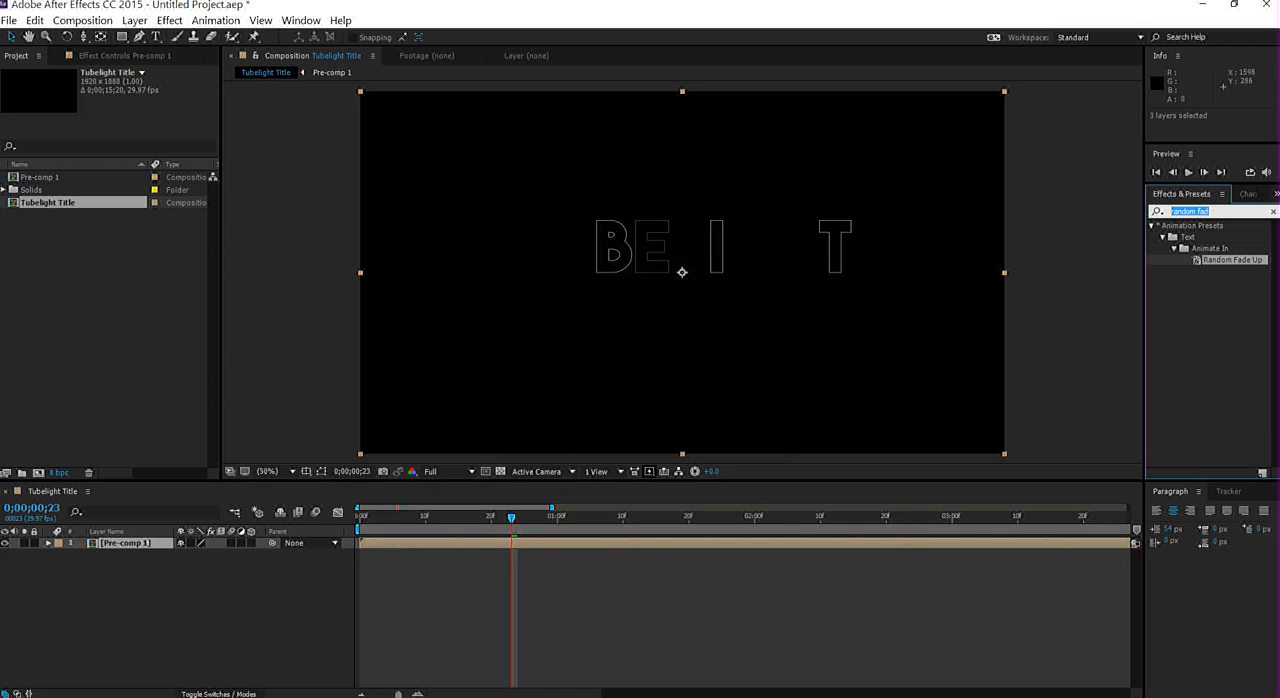
text(Fast)
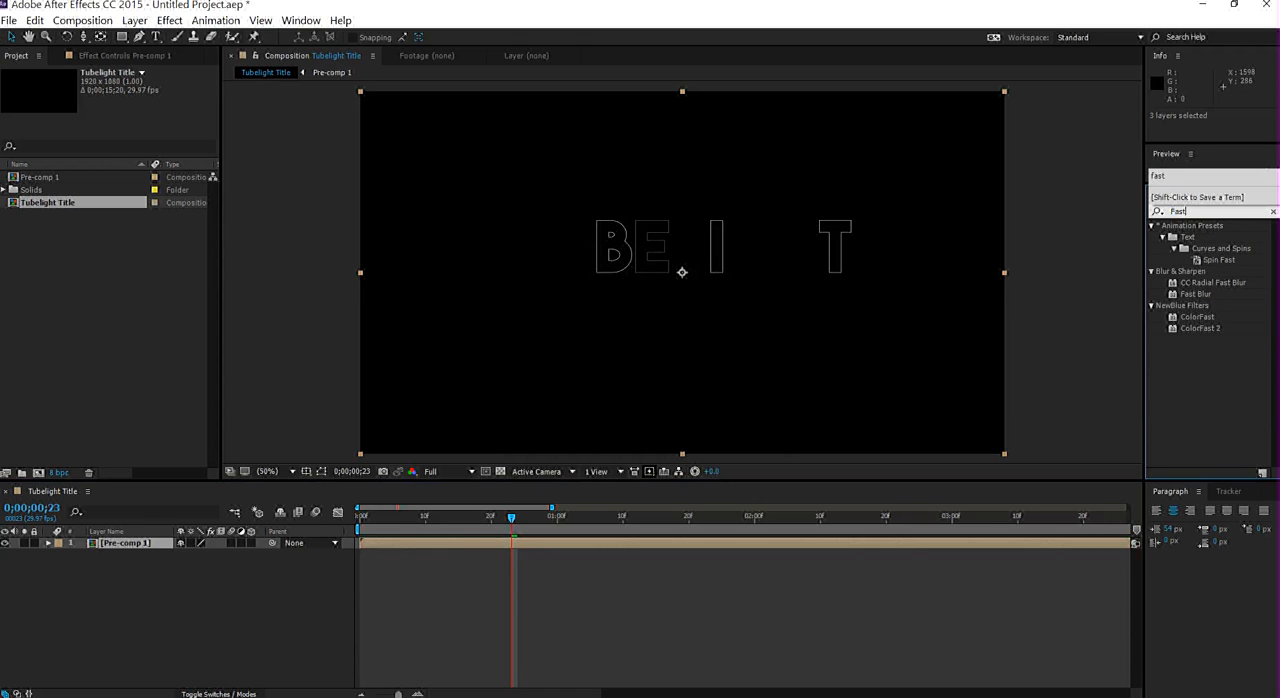
drag(1196, 294, 1229, 403)
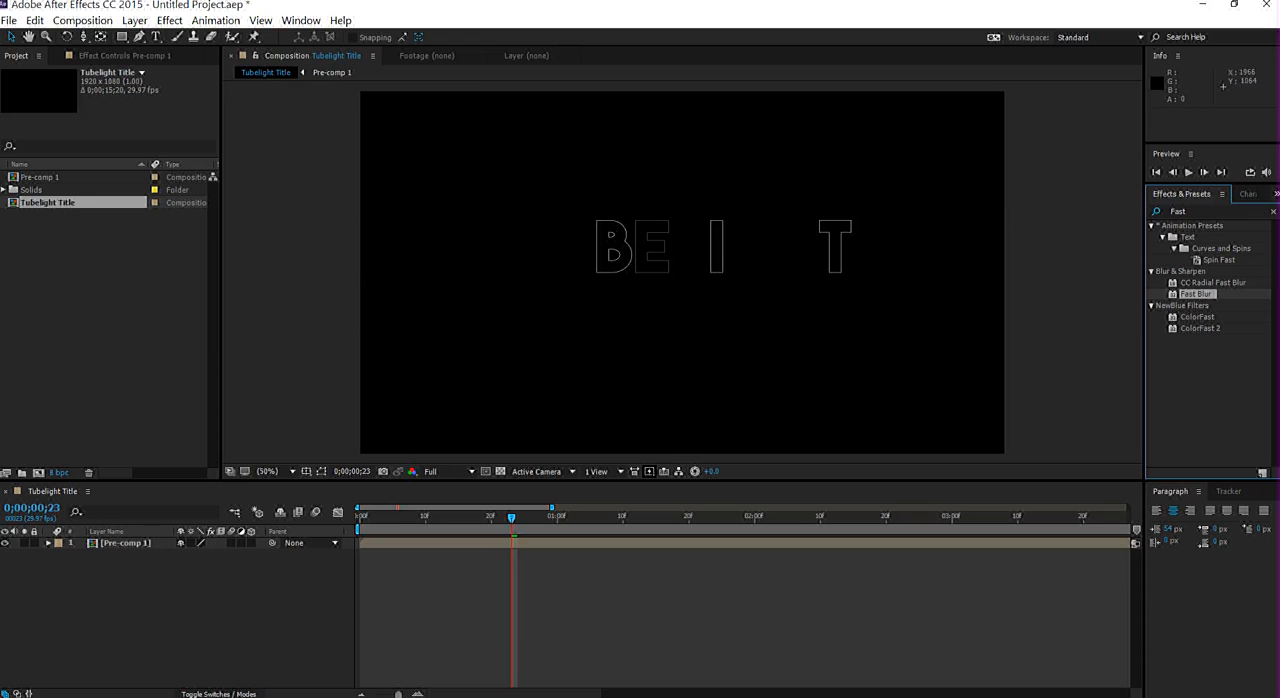
- Duplicate the Pre-comp 1 layer and rename the lower copy Glow
click(780, 543)
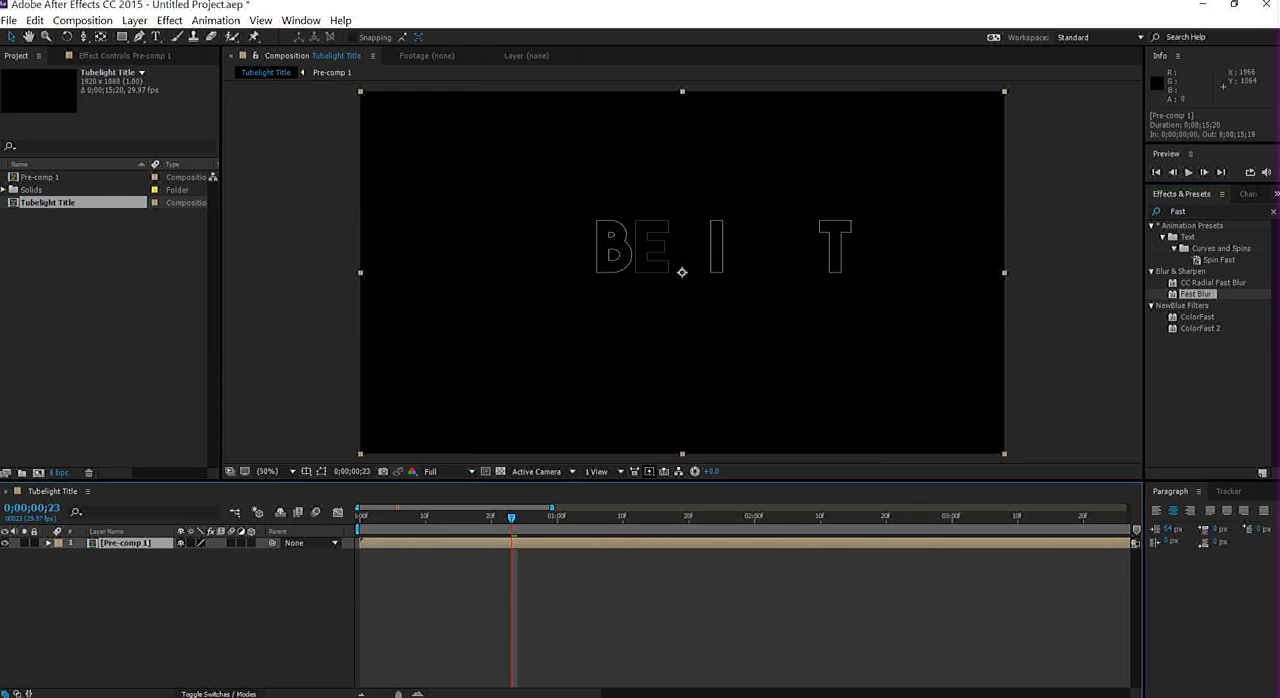
key(ctrl+d)
click(126, 554)
key(Return)
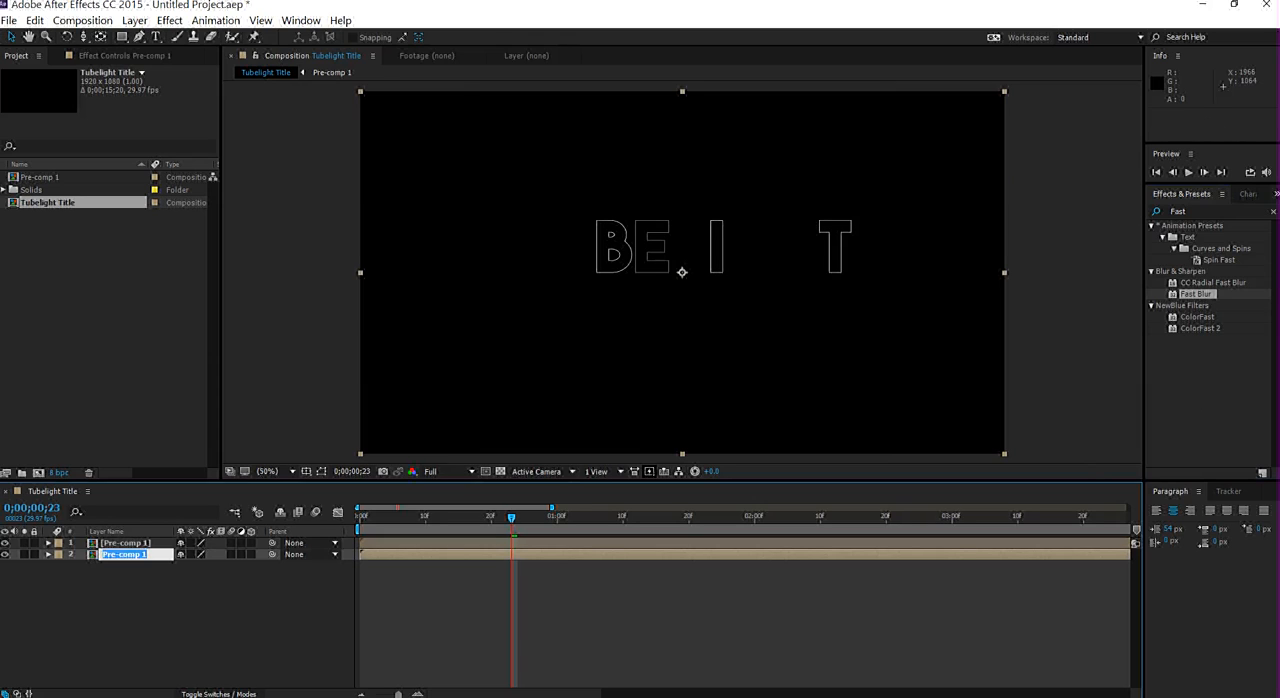
text(B)
text(low)
key(Return)
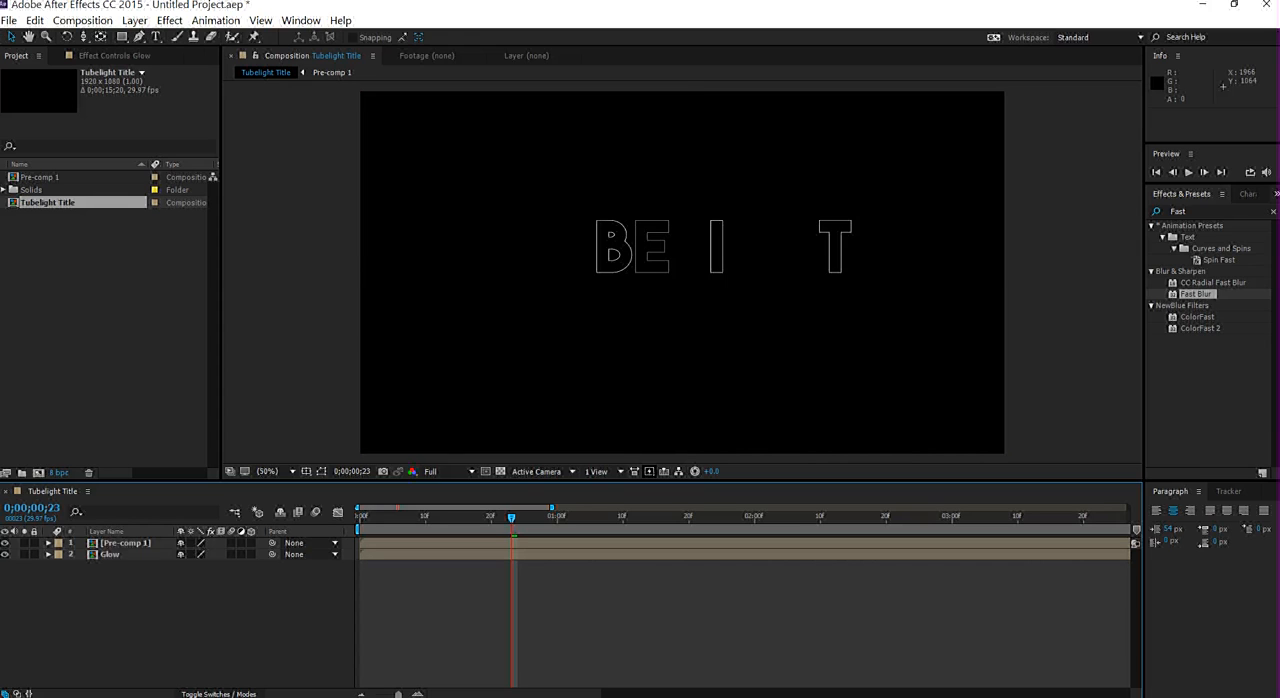
- Apply Fast Blur to the Glow layer and set the layer's opacity to 50%
drag(1196, 294, 122, 555)
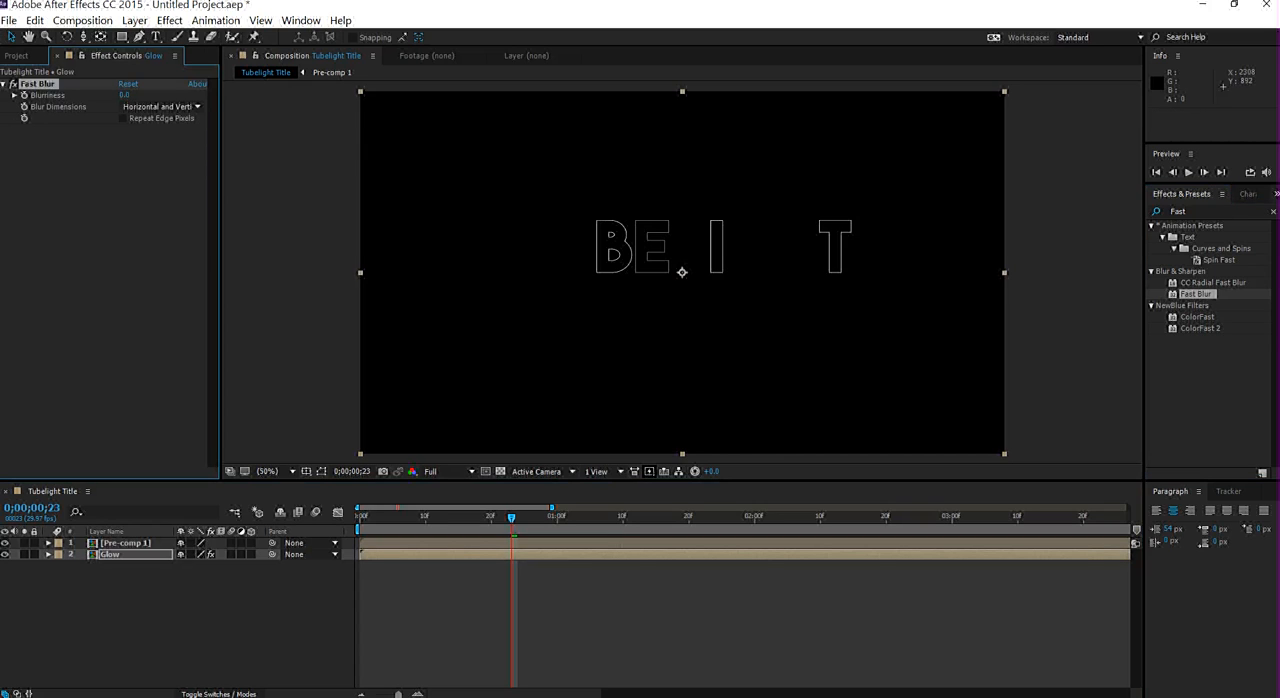
click(122, 555)
key(t)
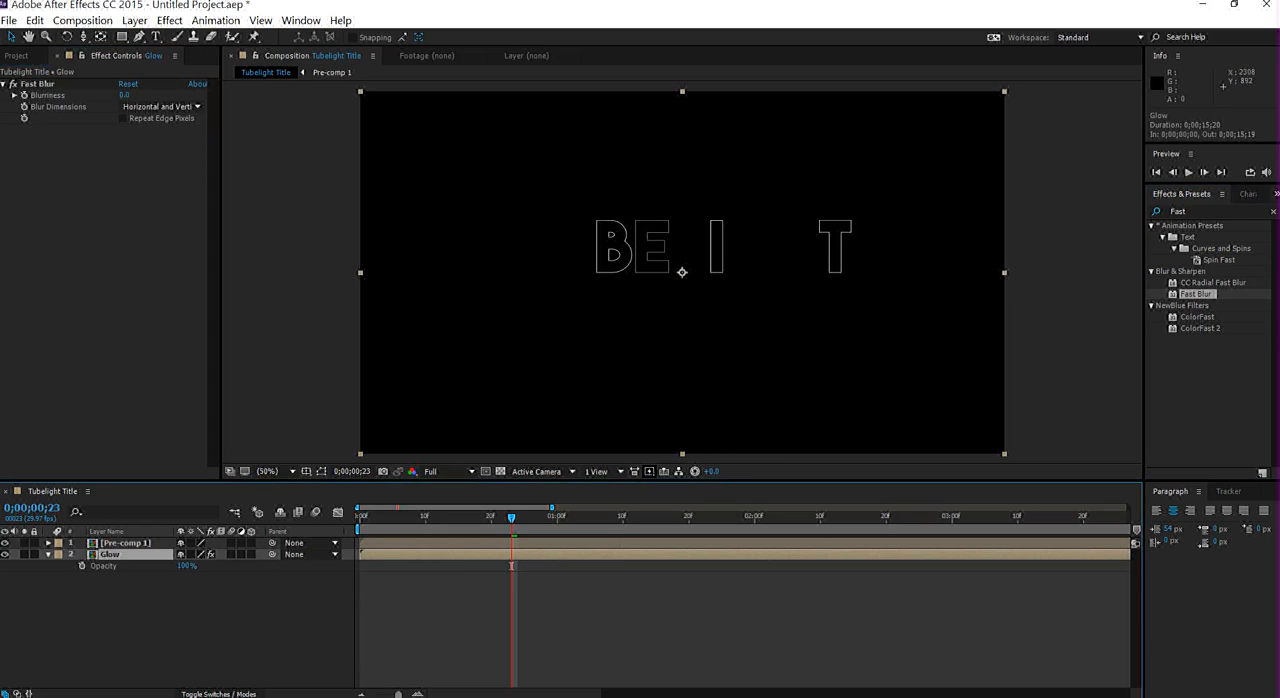
click(187, 566)
text(50)
click(511, 566)
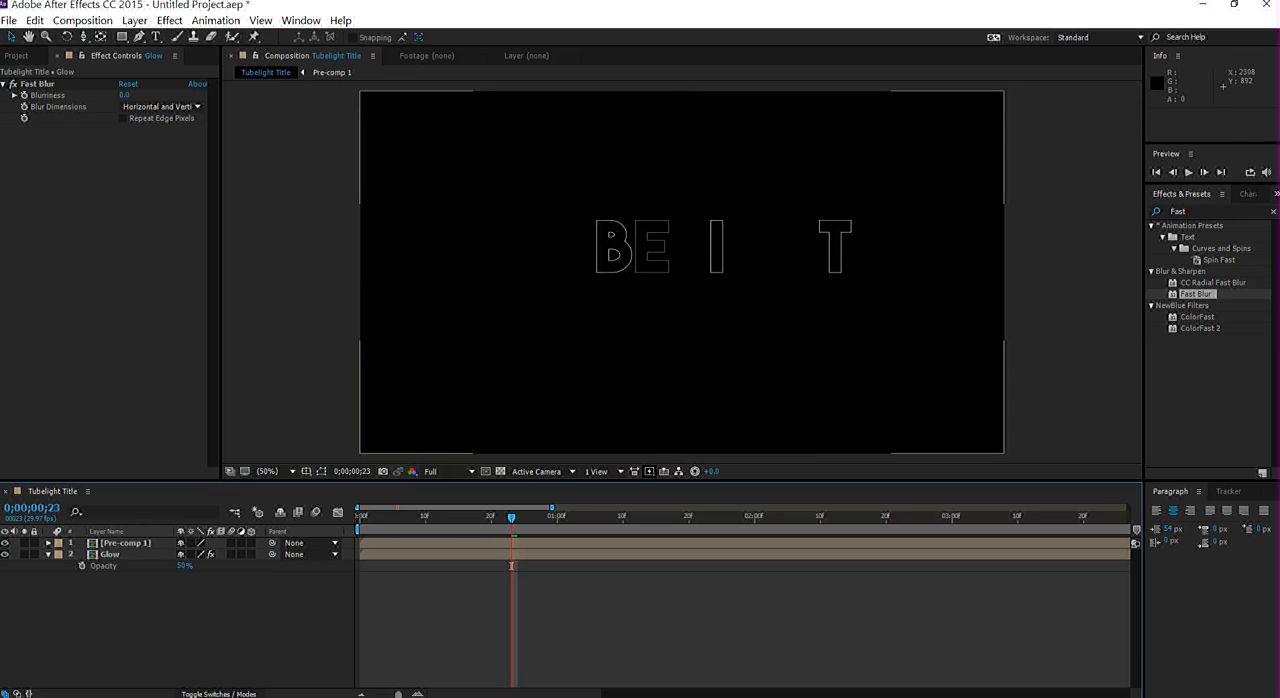
click(48, 554)
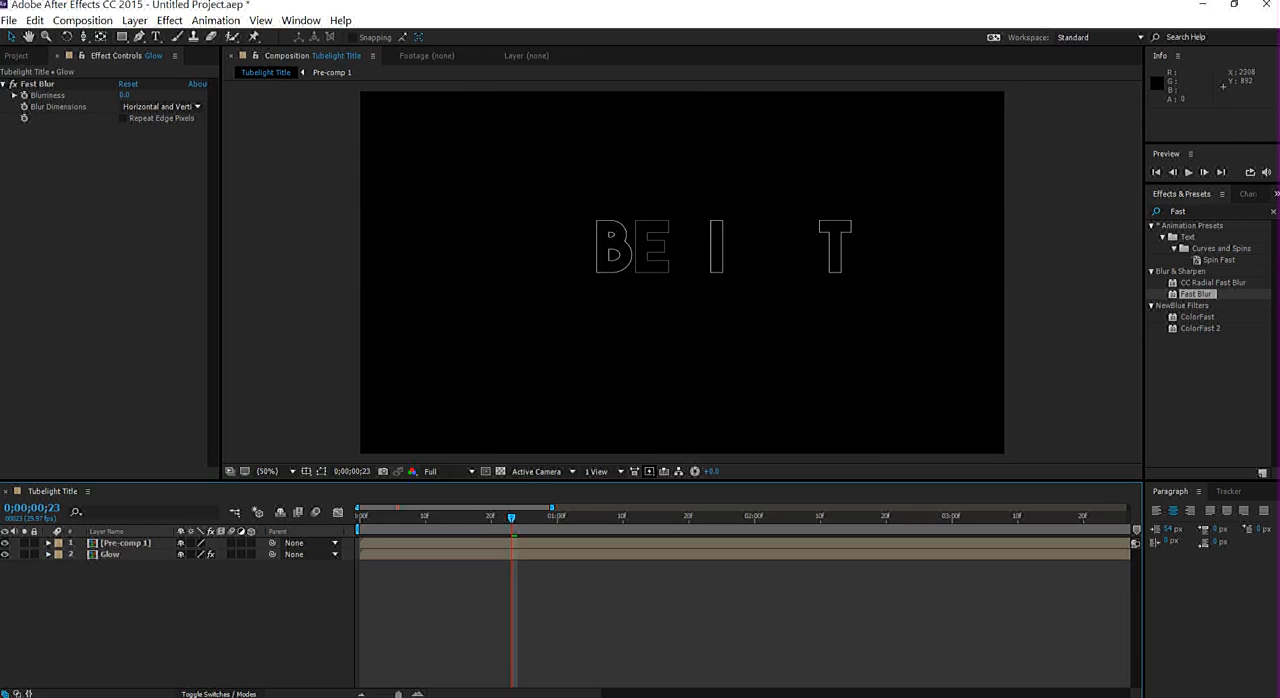
- Set the Glow layer's Fast Blur blurriness to 100
click(125, 95)
text(1)
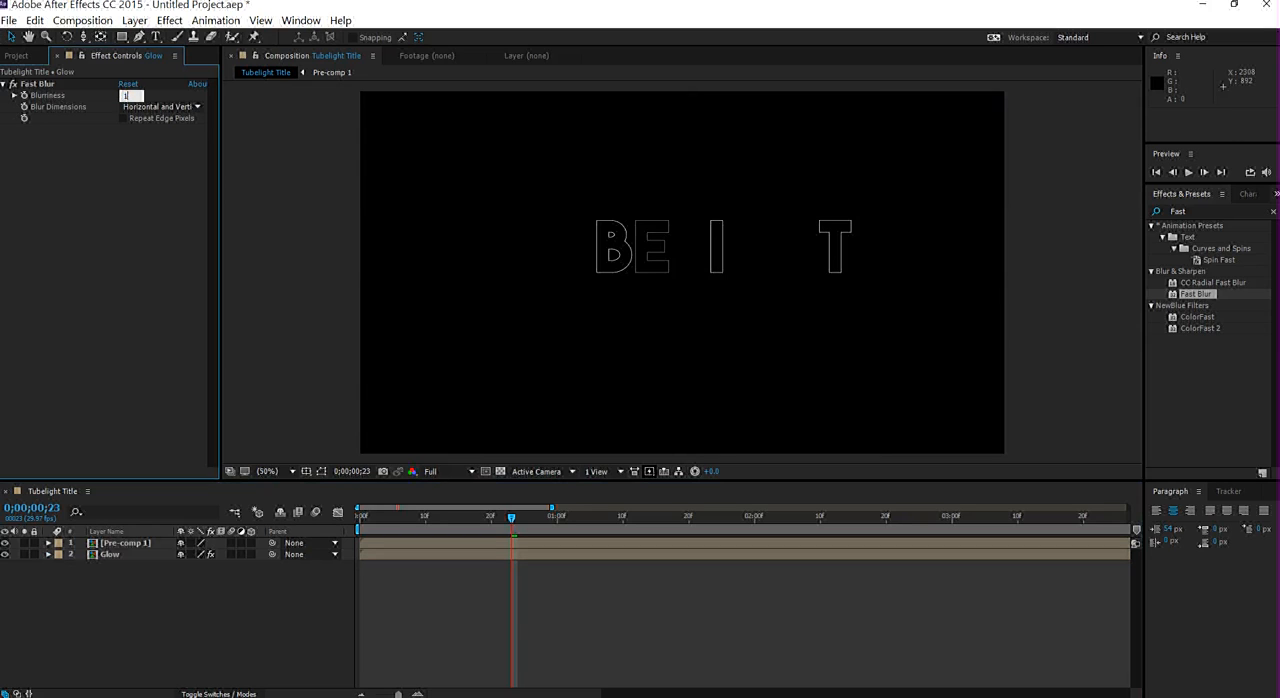
text(00)
click(682, 272)
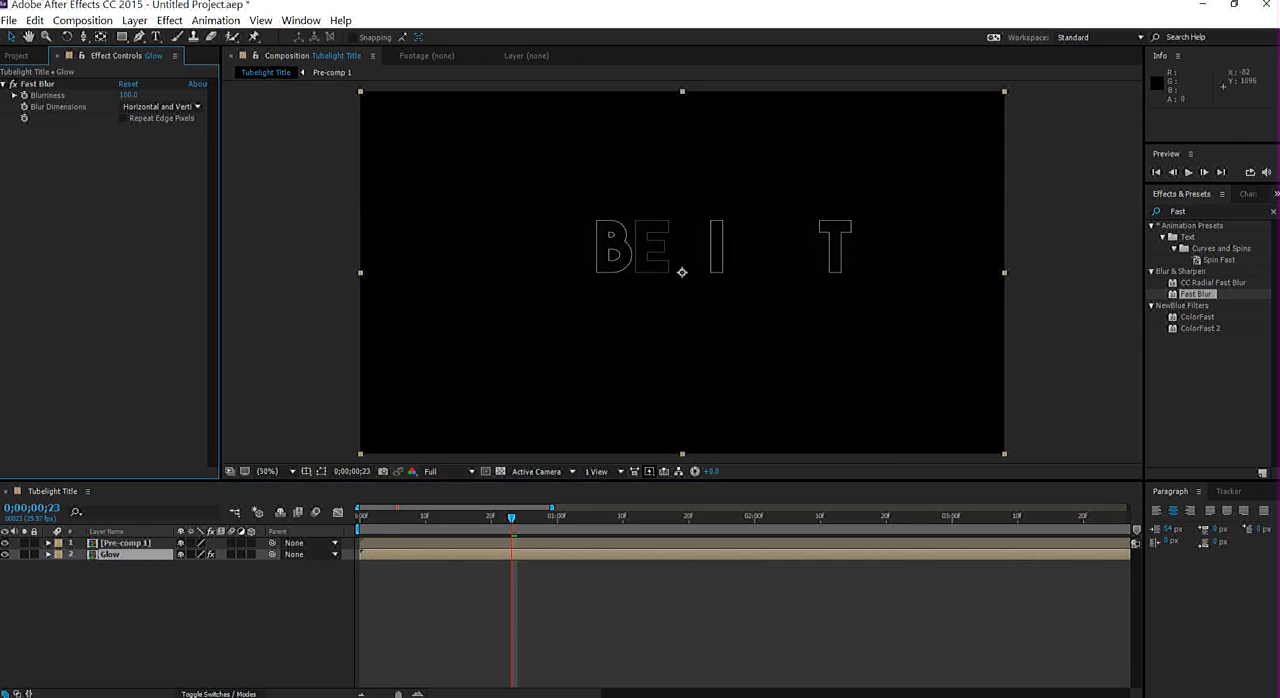
- Preview the title animation with its blurred glow, then replay it from the beginning
key(space)
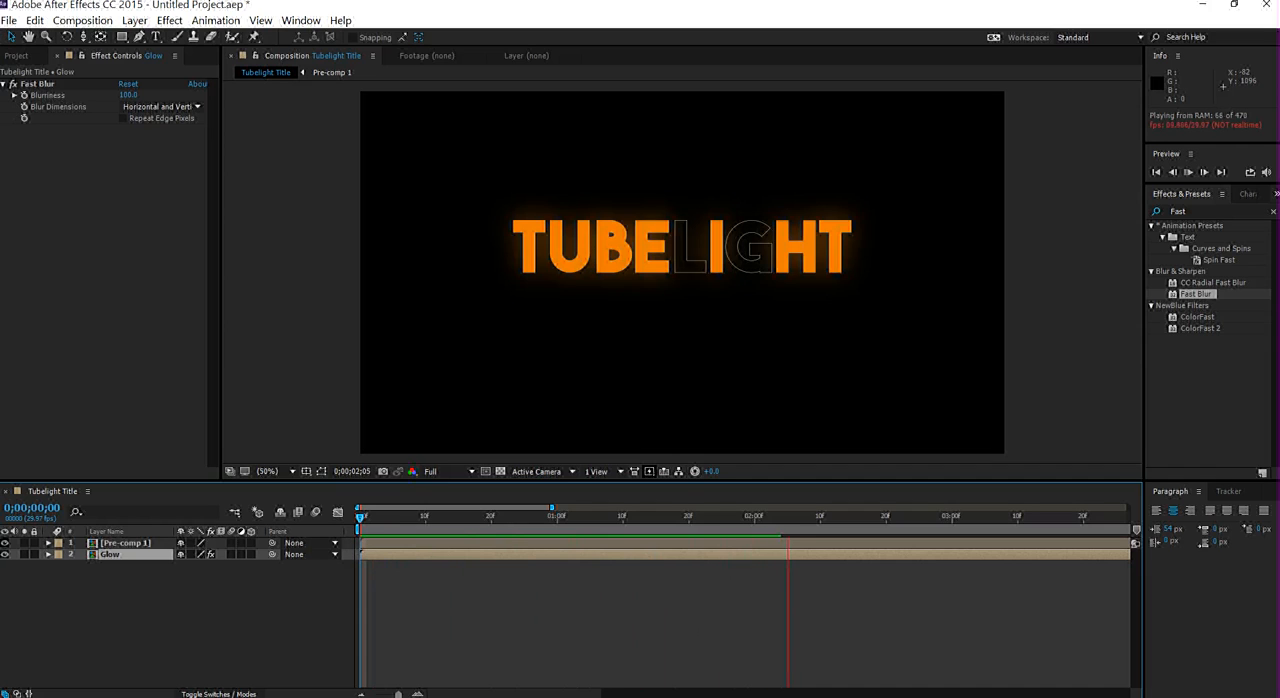
key(space)
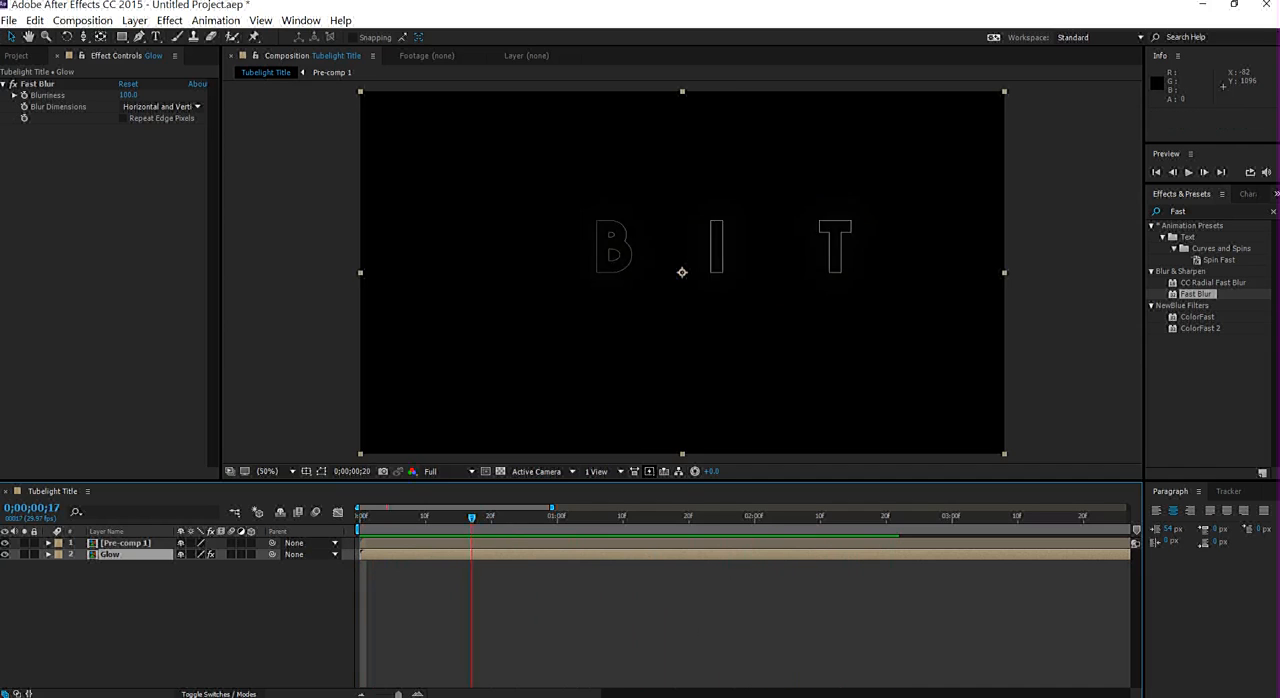
key(space)
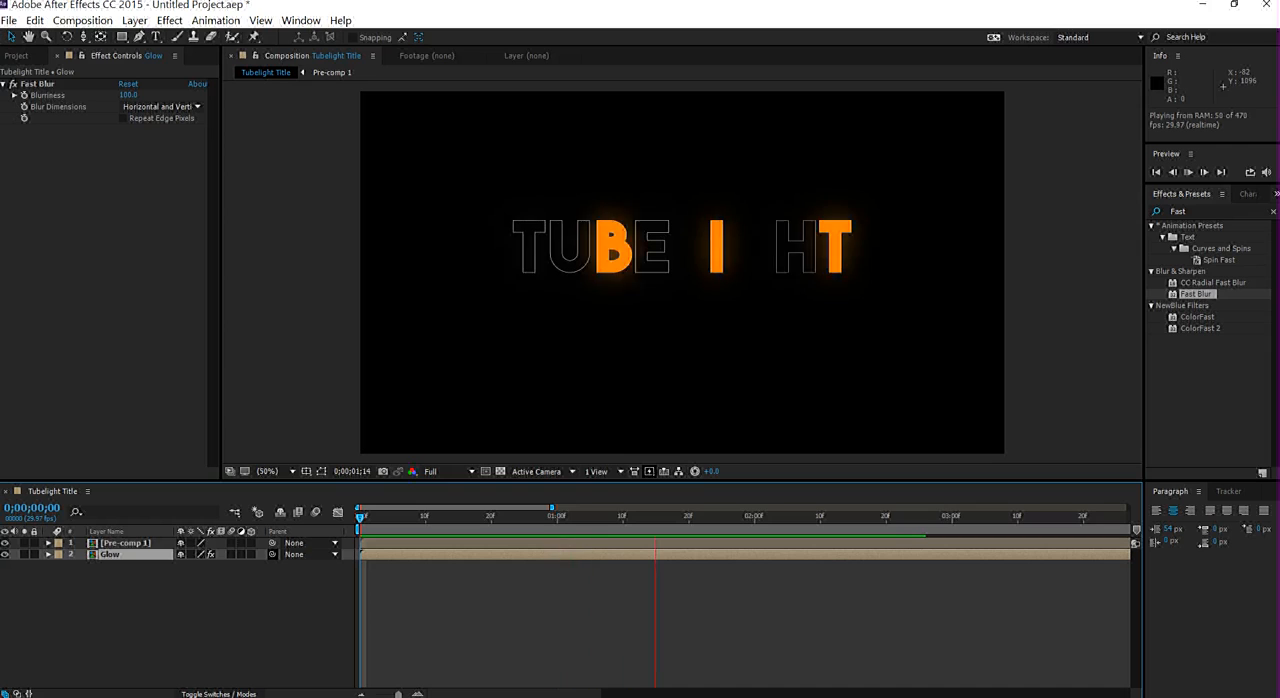